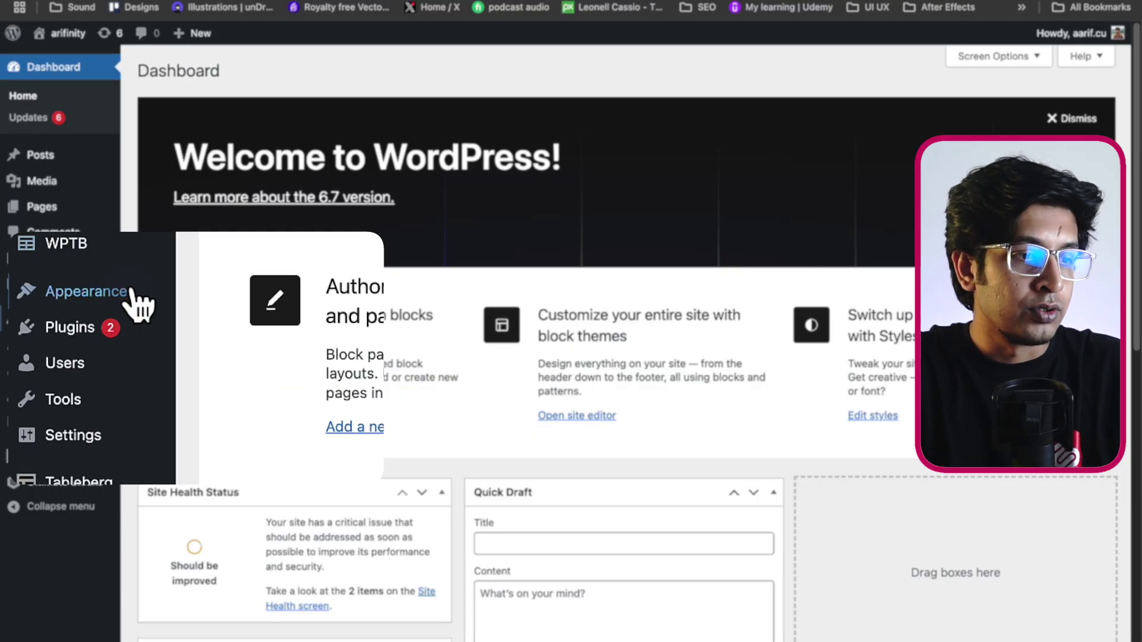
Search the Add Plugins directory for 'Ultimate Blocks'
mouse_move(60, 345)
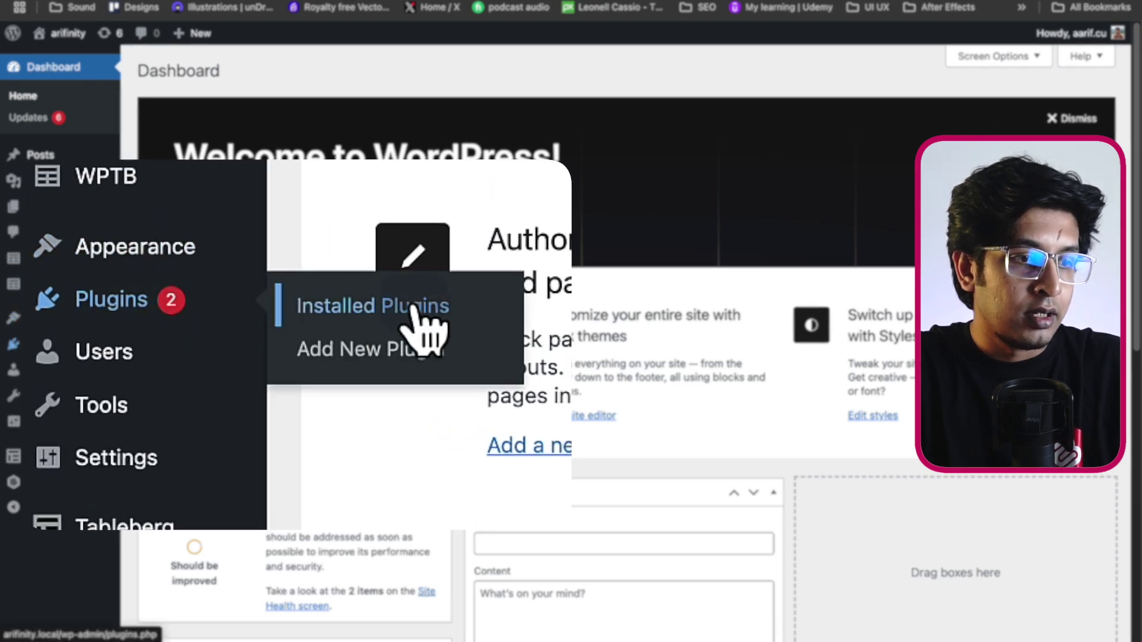
click(224, 364)
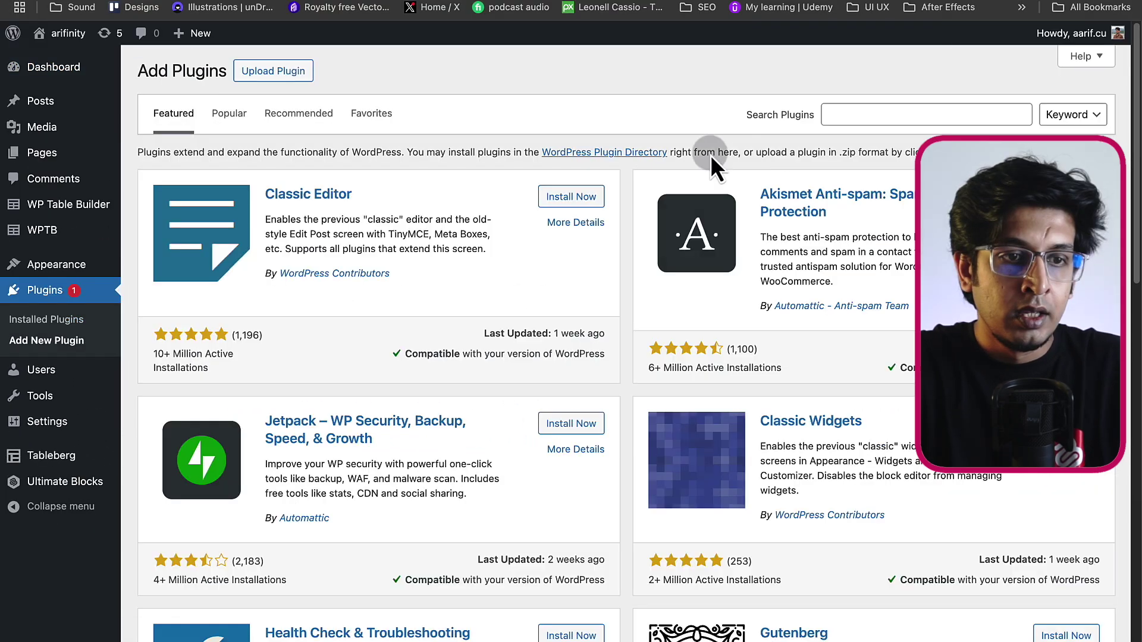
click(861, 115)
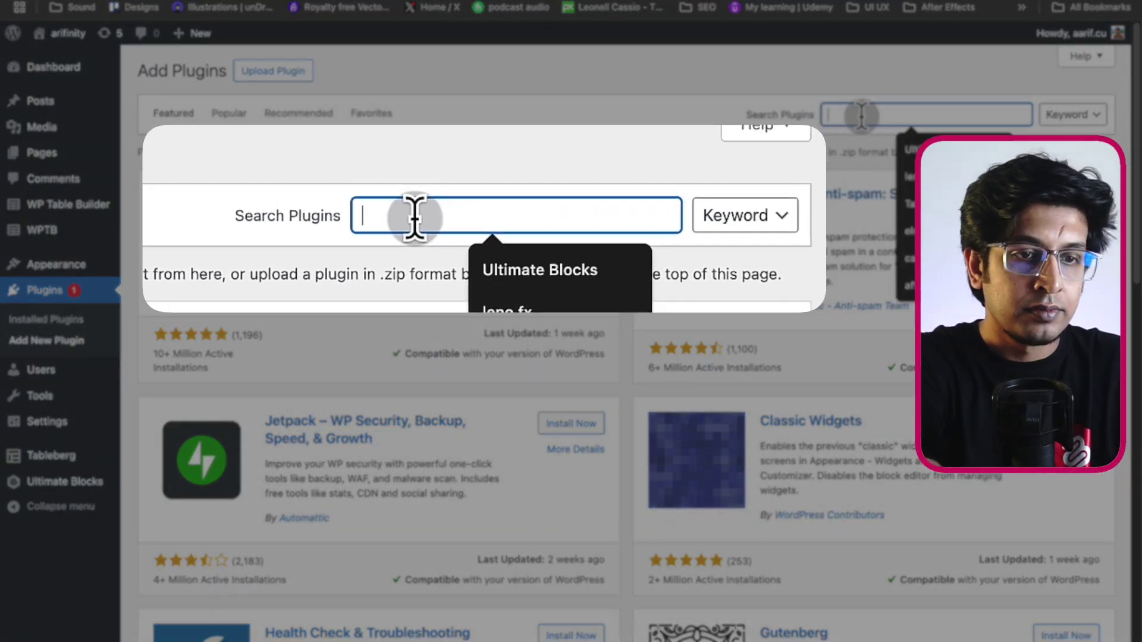
text(Ultimate)
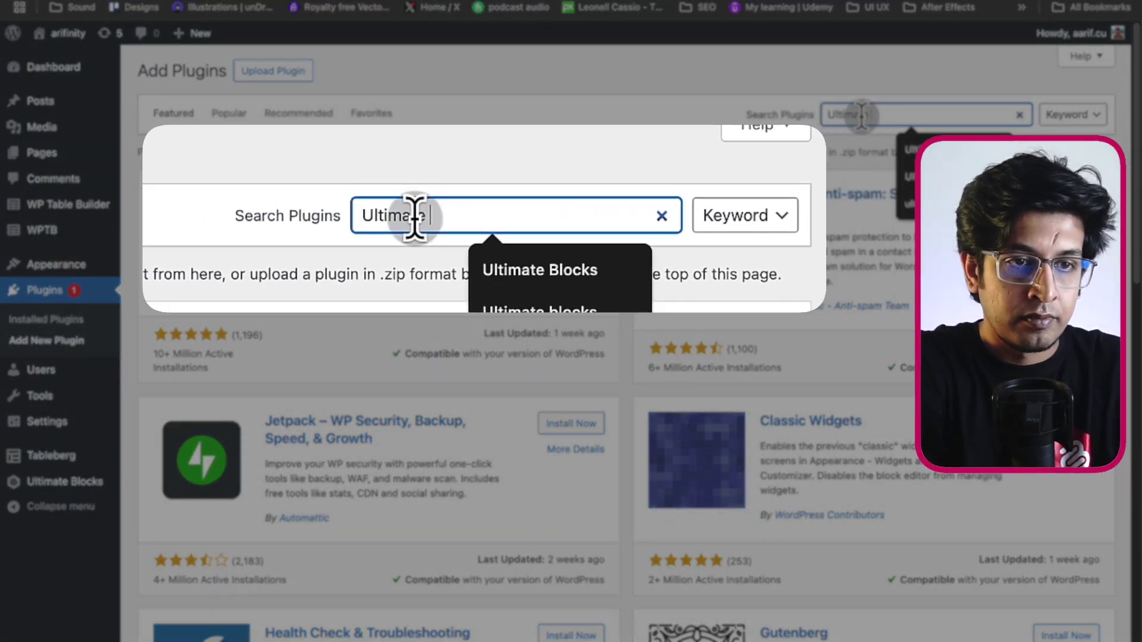
text( Blocks)
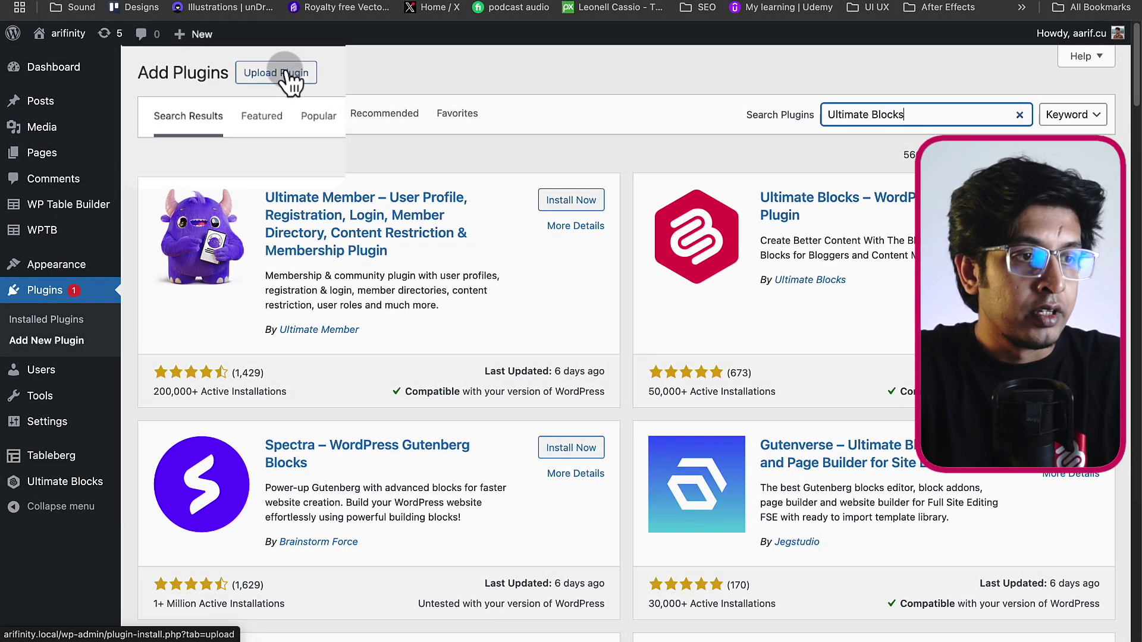
mouse_move(198, 34)
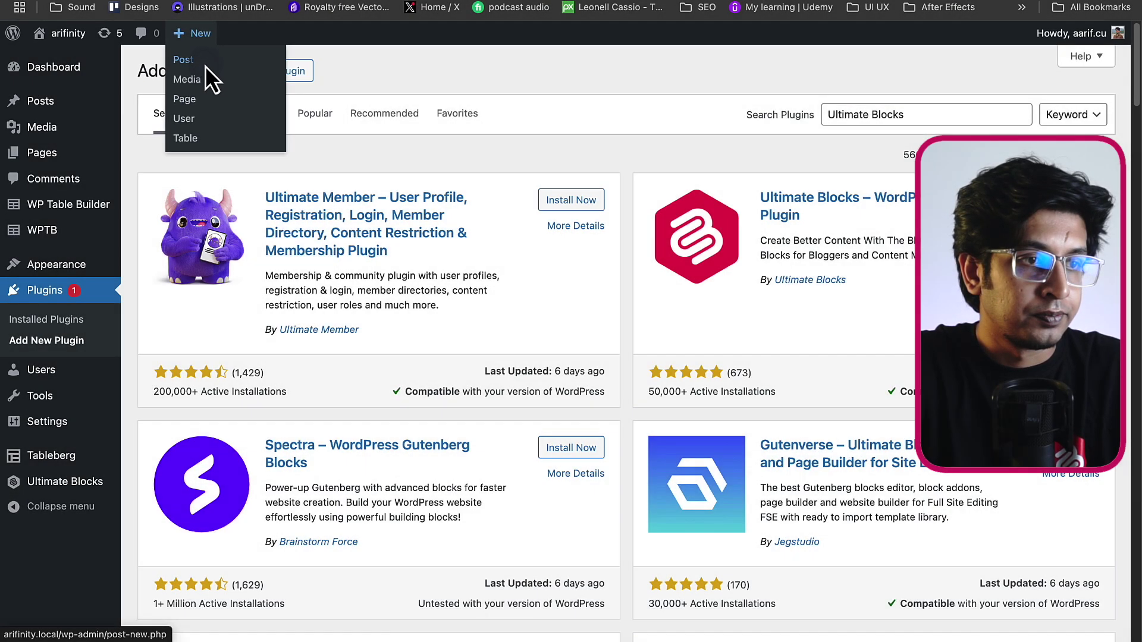
Create a new post titled 'List With Icon' and bring up the block inserter in its first block
click(204, 59)
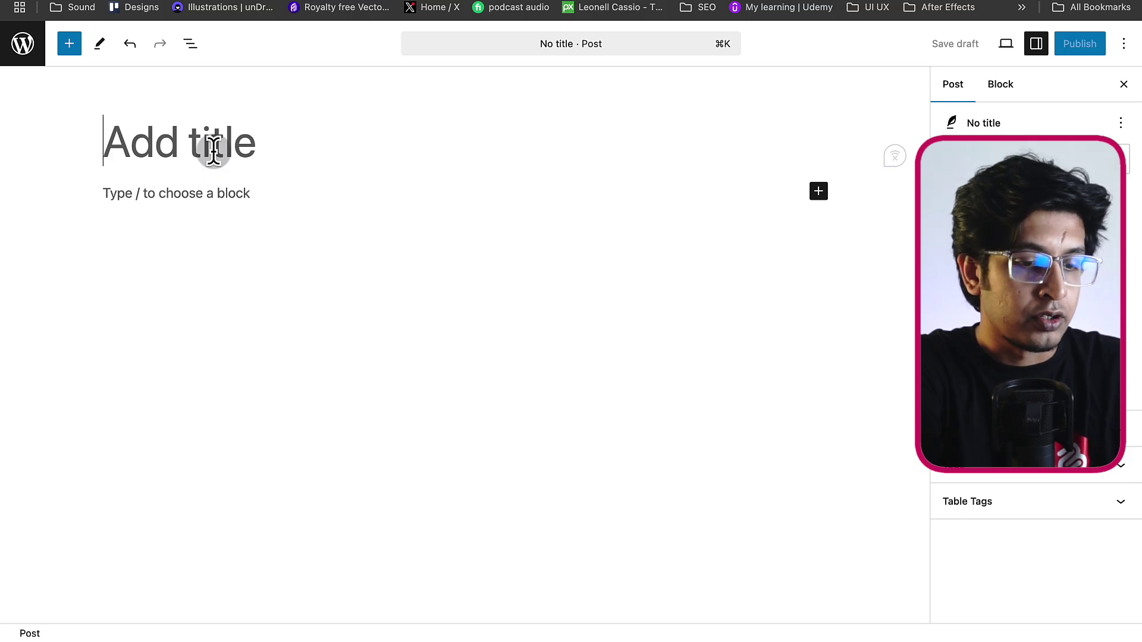
click(213, 151)
text(List With)
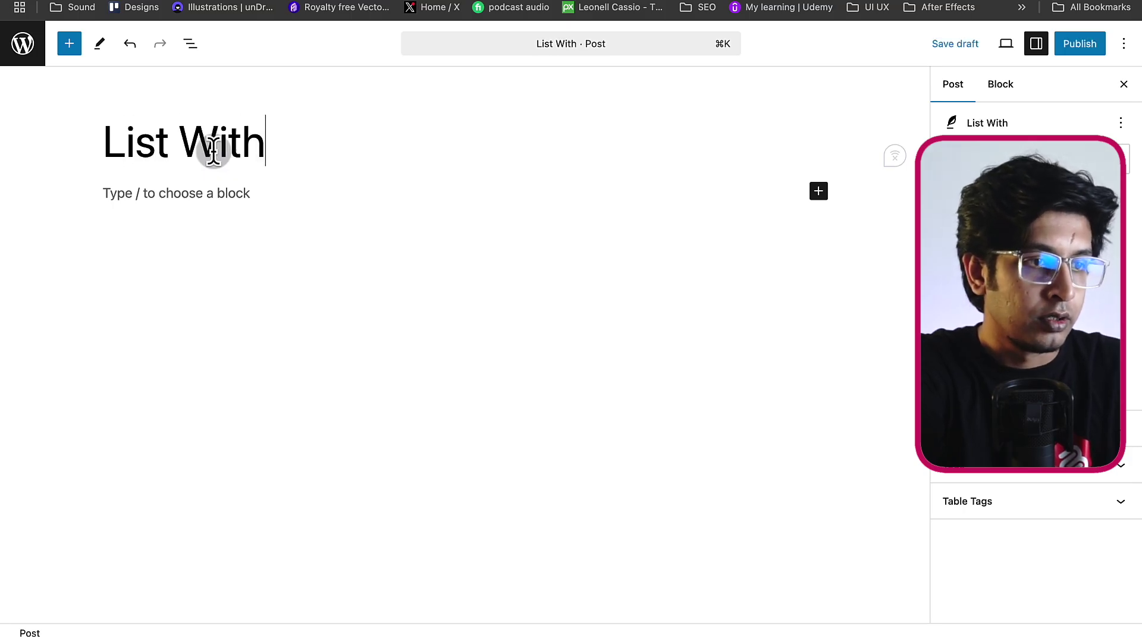
text( Icon)
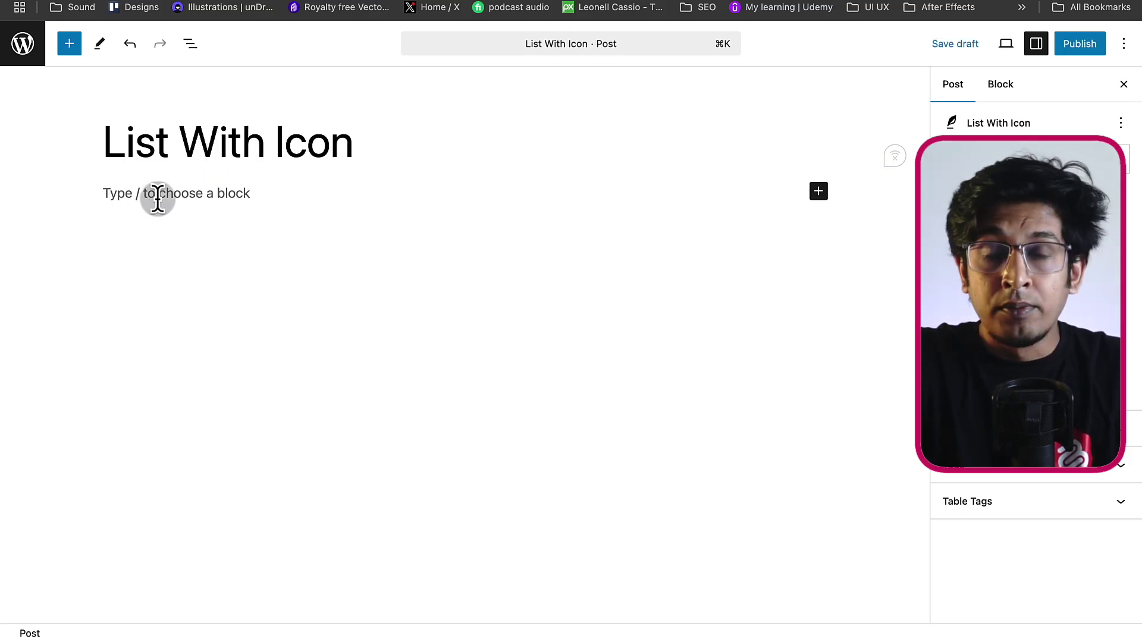
click(154, 195)
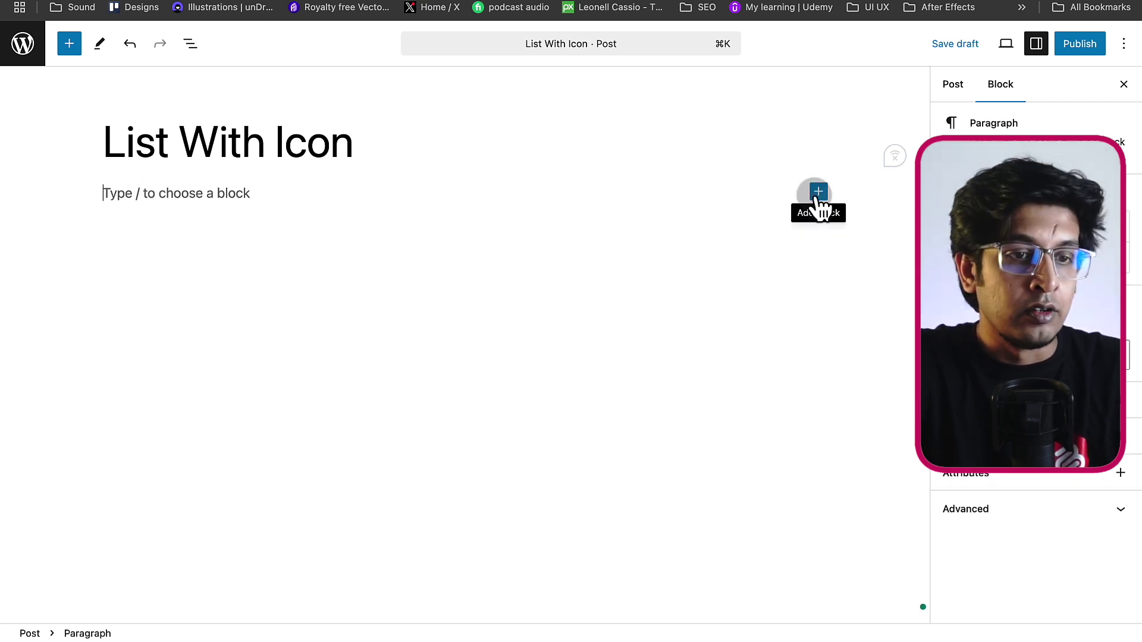
click(818, 192)
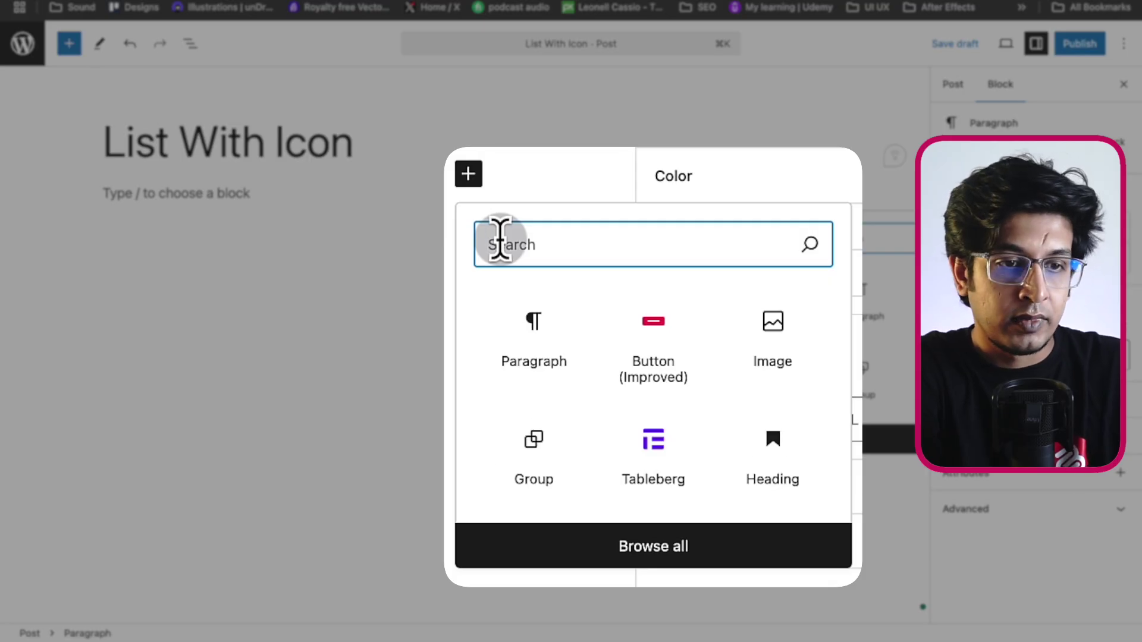
Insert a Styled List block found by searching 'Style' and select its single item
text(Style)
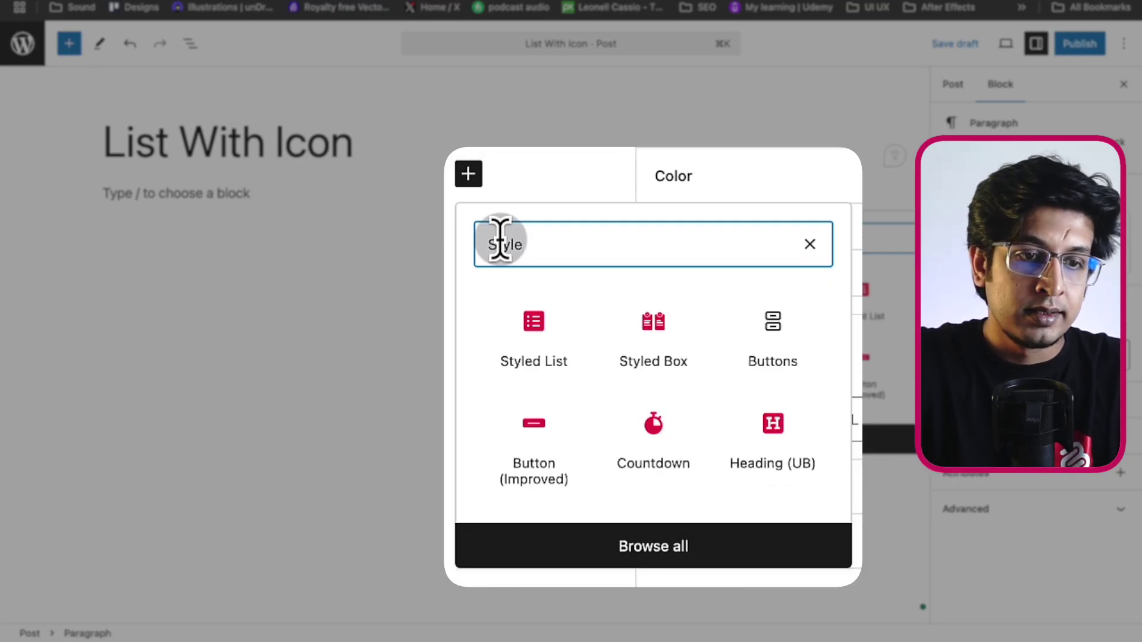
click(535, 336)
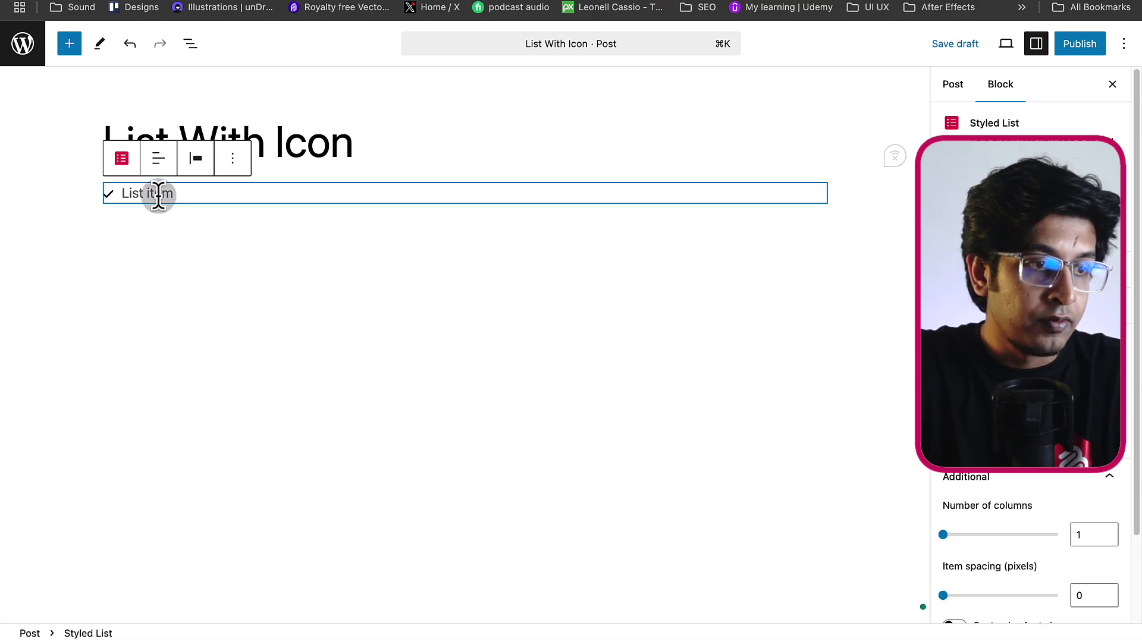
click(158, 195)
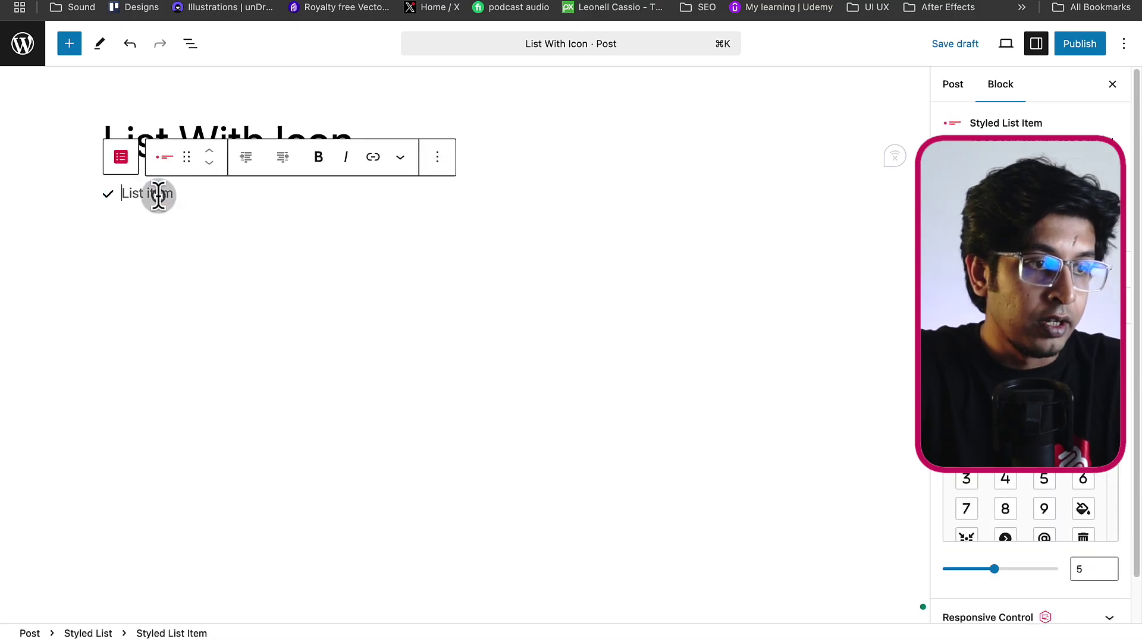
Enter the items Fast Delivery, 24/7 Support, Secure Payment, Easy Return, Affordable Price, Moneyback Guarantee
click(121, 157)
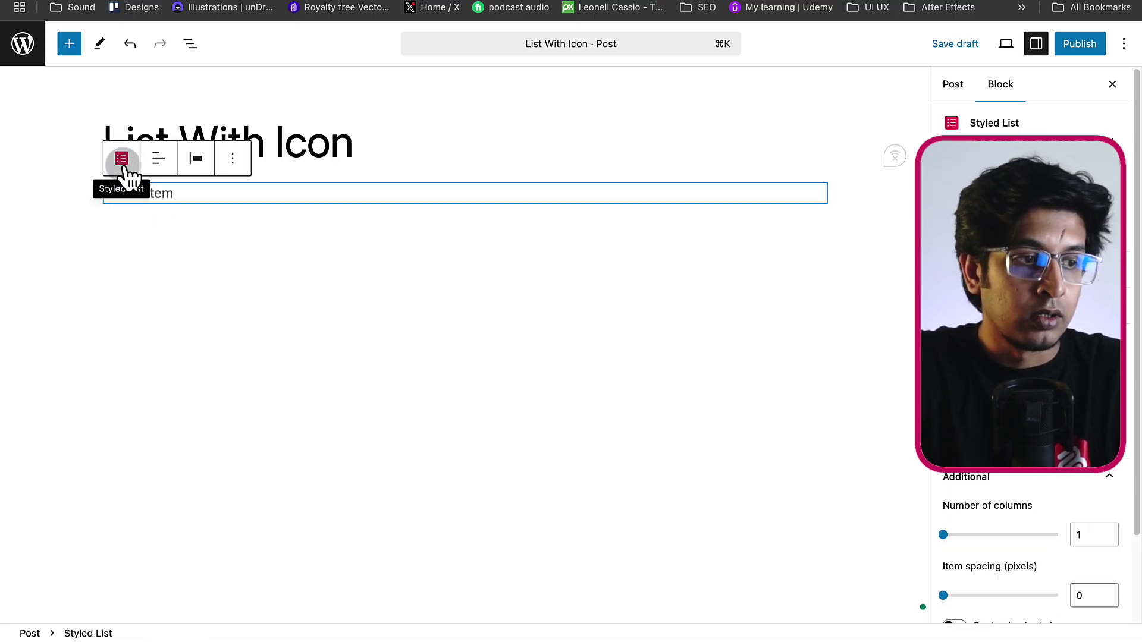
click(160, 192)
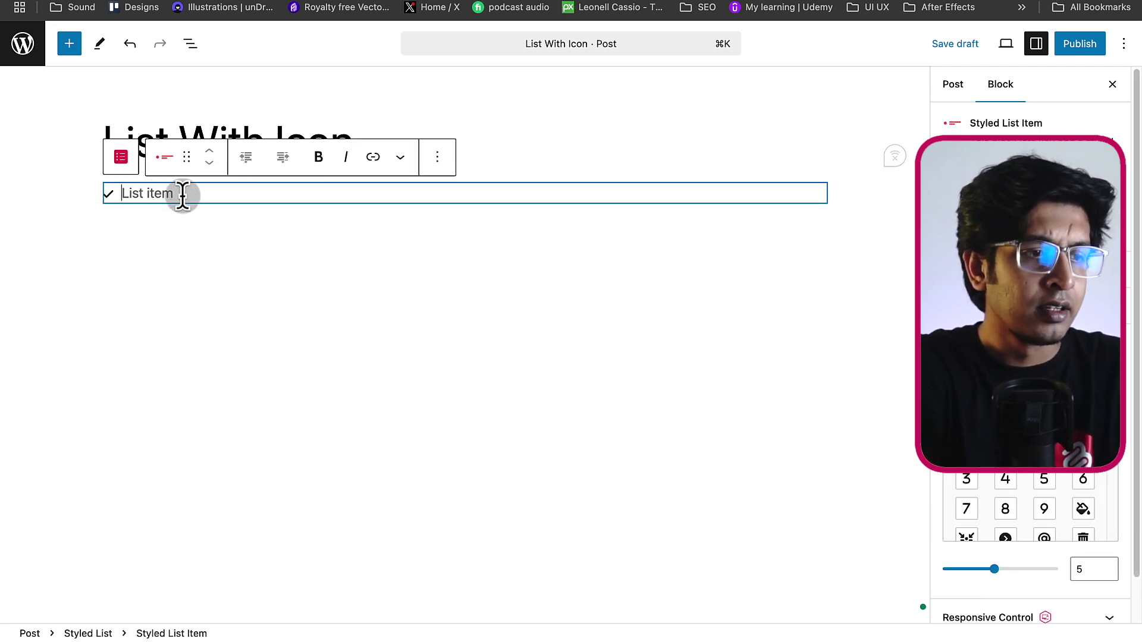
text(Fa)
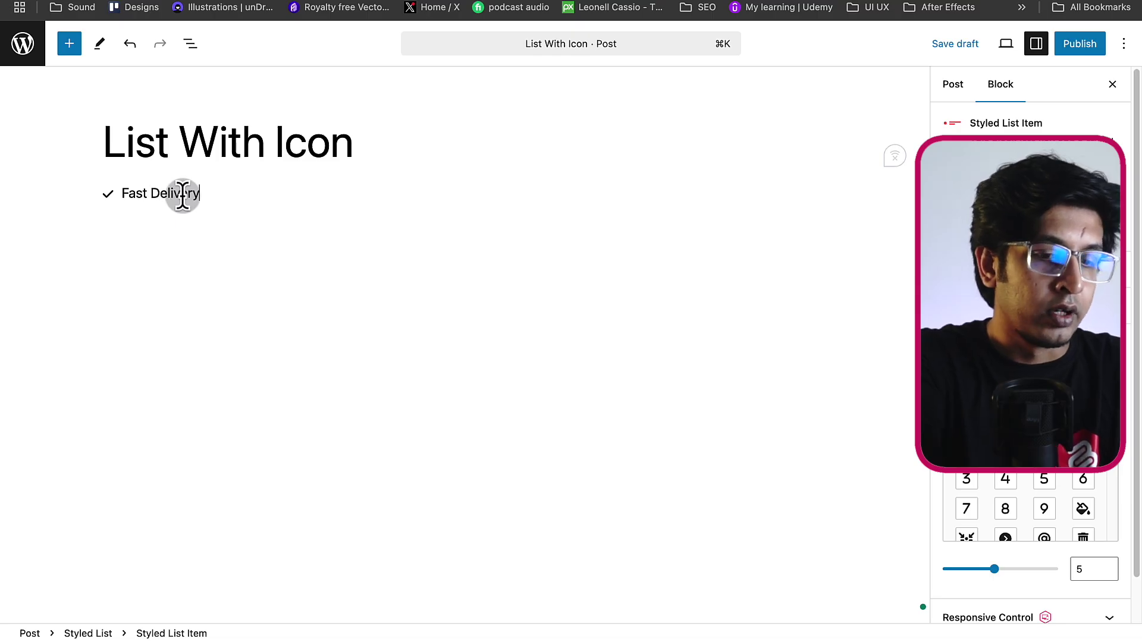
text(st Delivery)
key(Return)
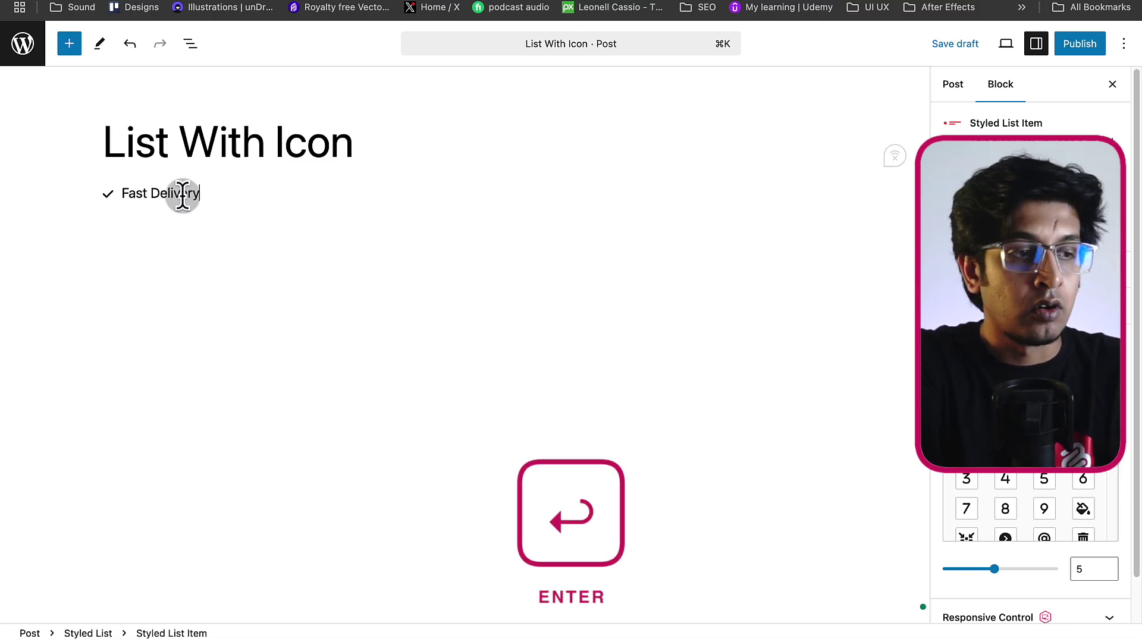
key(Return)
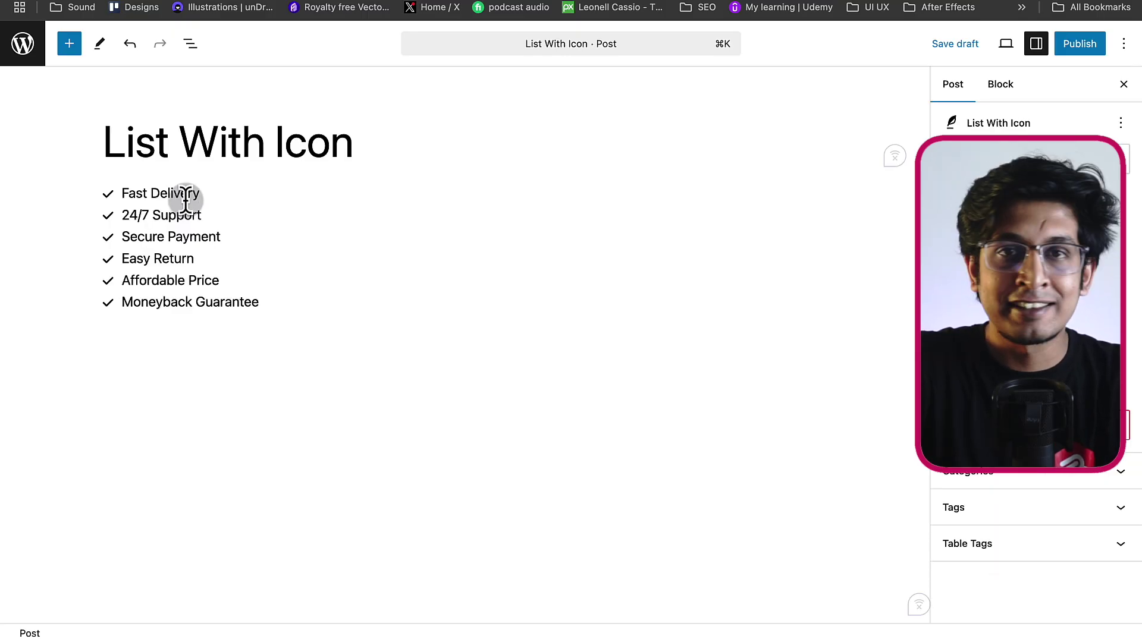
click(137, 197)
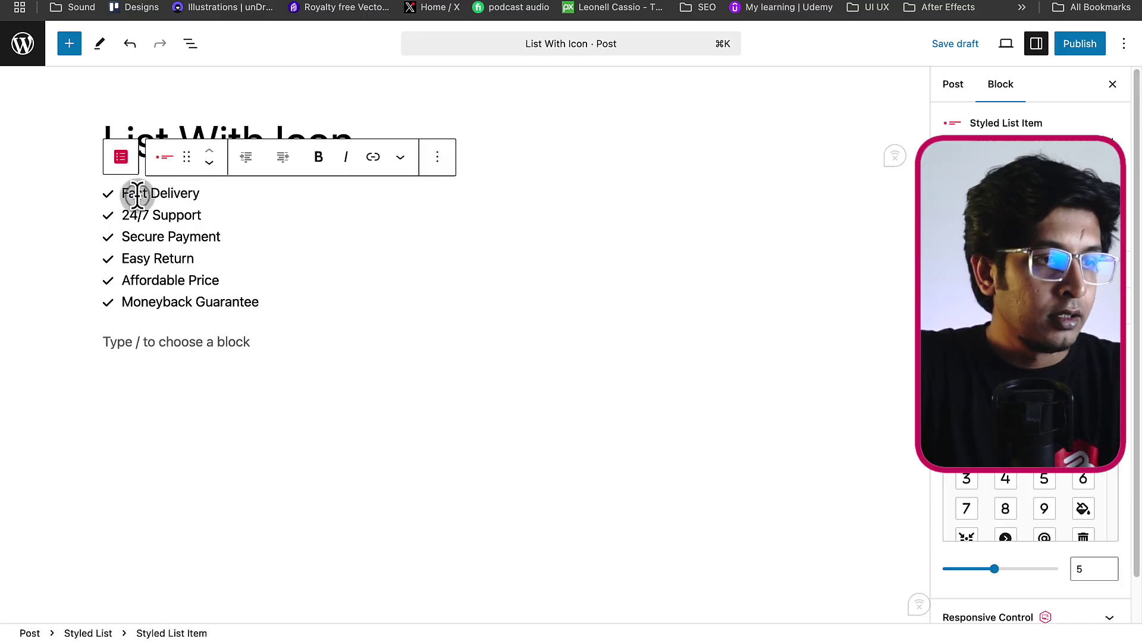
Set the list's icon size to 7 and its columns to three, two on mobile
click(121, 157)
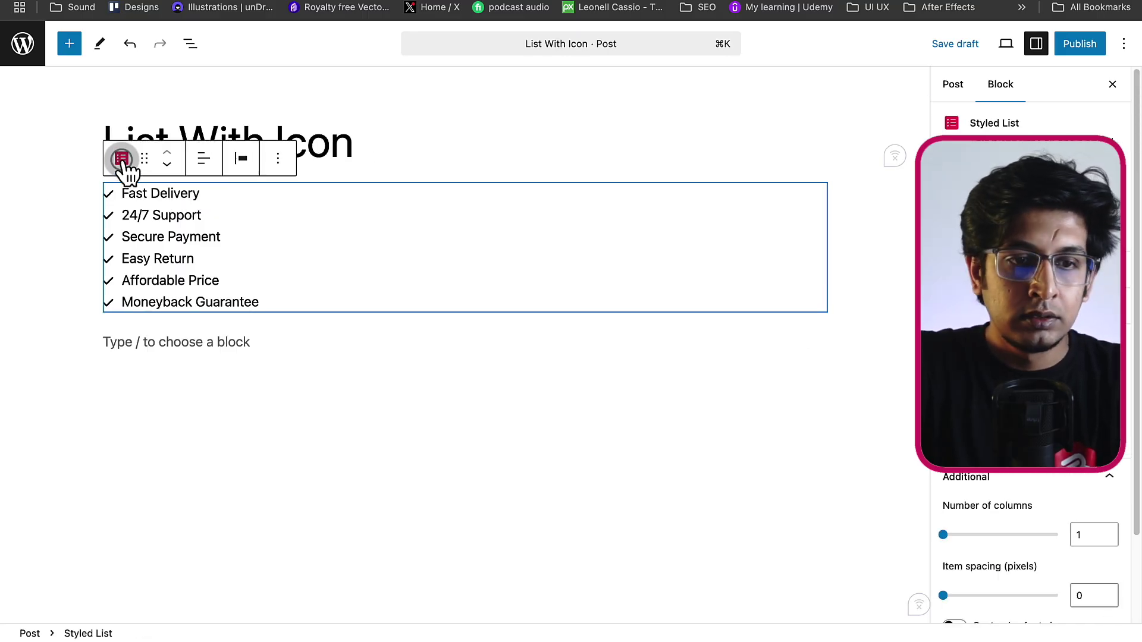
scroll(952, 268, down, 3)
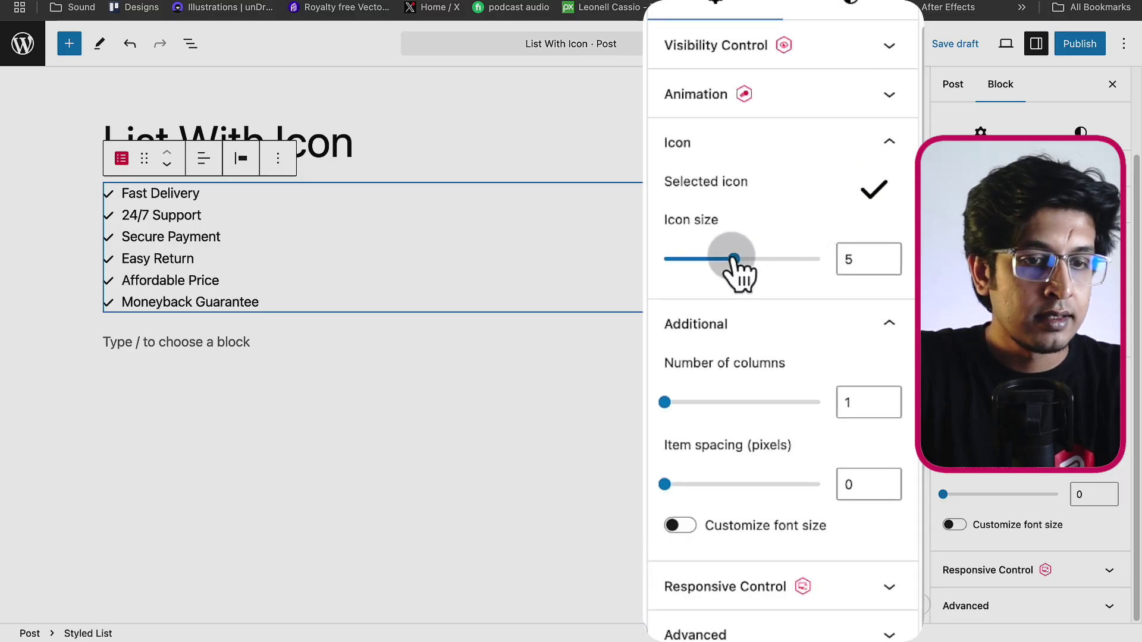
mouse_move(734, 260)
mouse_down()
mouse_move(803, 261)
mouse_move(701, 261)
mouse_move(821, 261)
mouse_move(754, 261)
mouse_up()
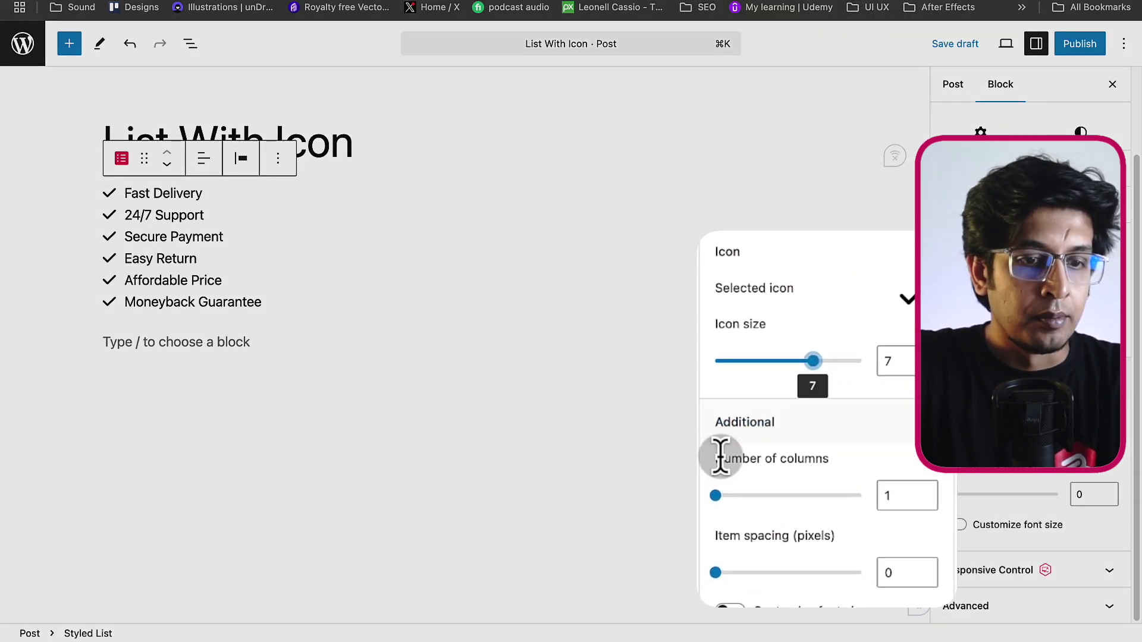
drag(646, 515, 692, 516)
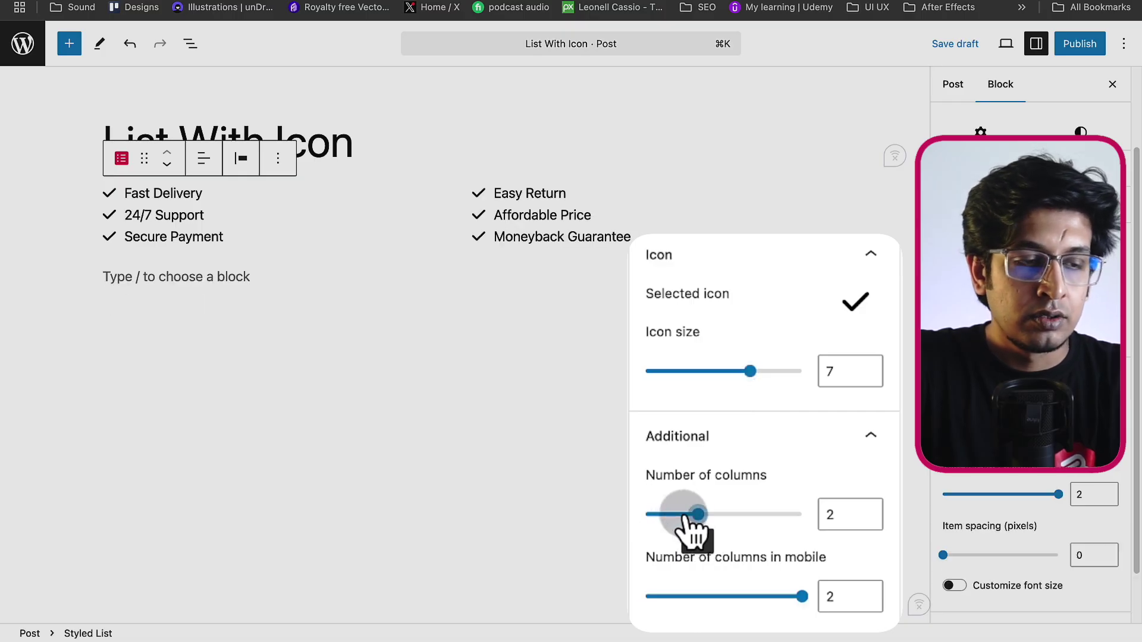
drag(692, 522, 743, 523)
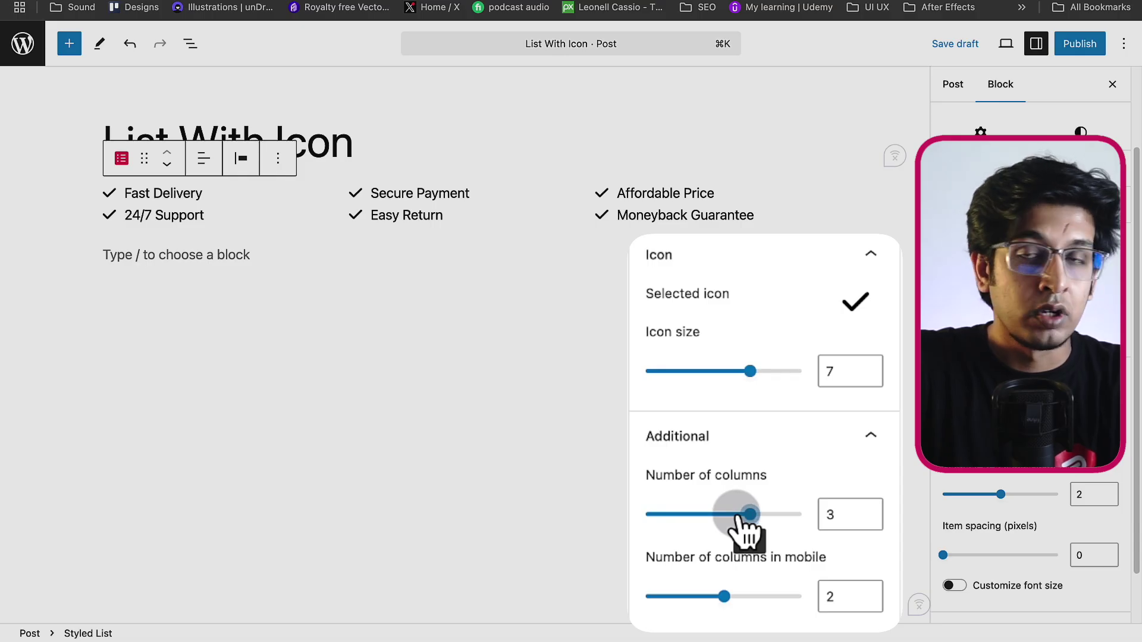
scroll(684, 476, down, 3)
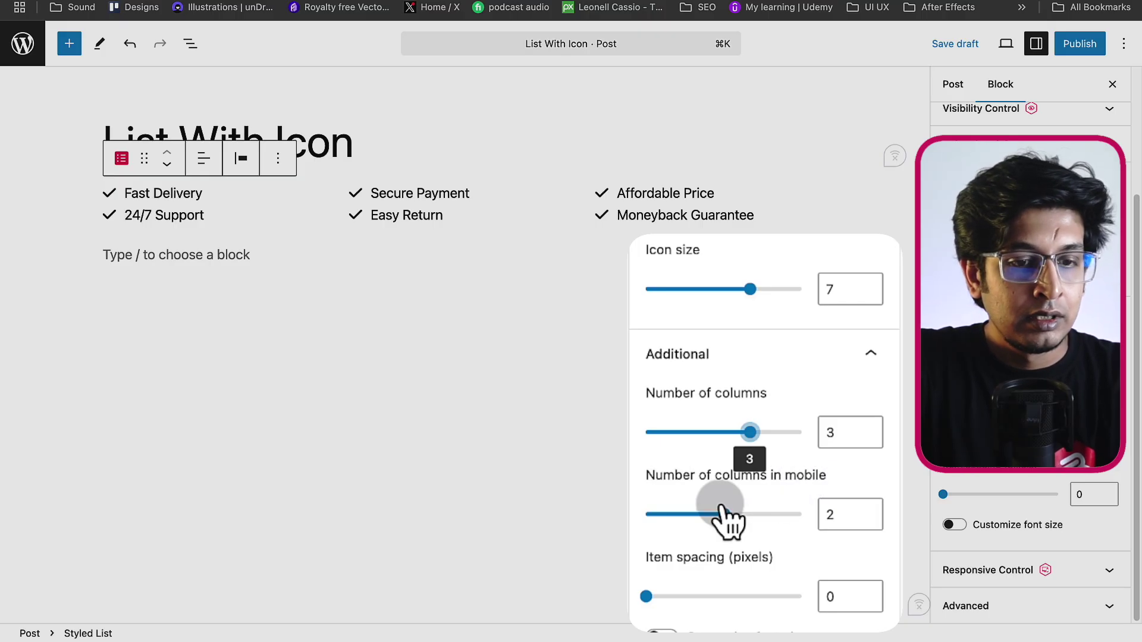
mouse_move(716, 523)
mouse_down()
mouse_move(683, 530)
mouse_move(719, 533)
mouse_up()
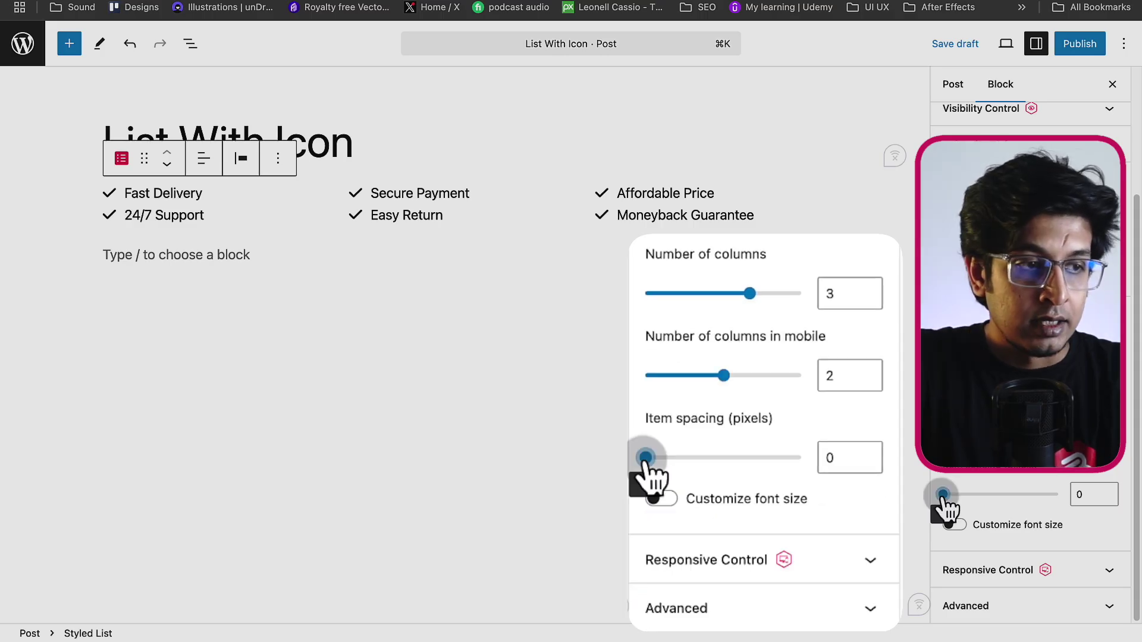
Adjust the item spacing and enable a custom font size of 28 pixels
mouse_move(946, 494)
mouse_down()
mouse_move(964, 495)
mouse_move(932, 499)
mouse_up()
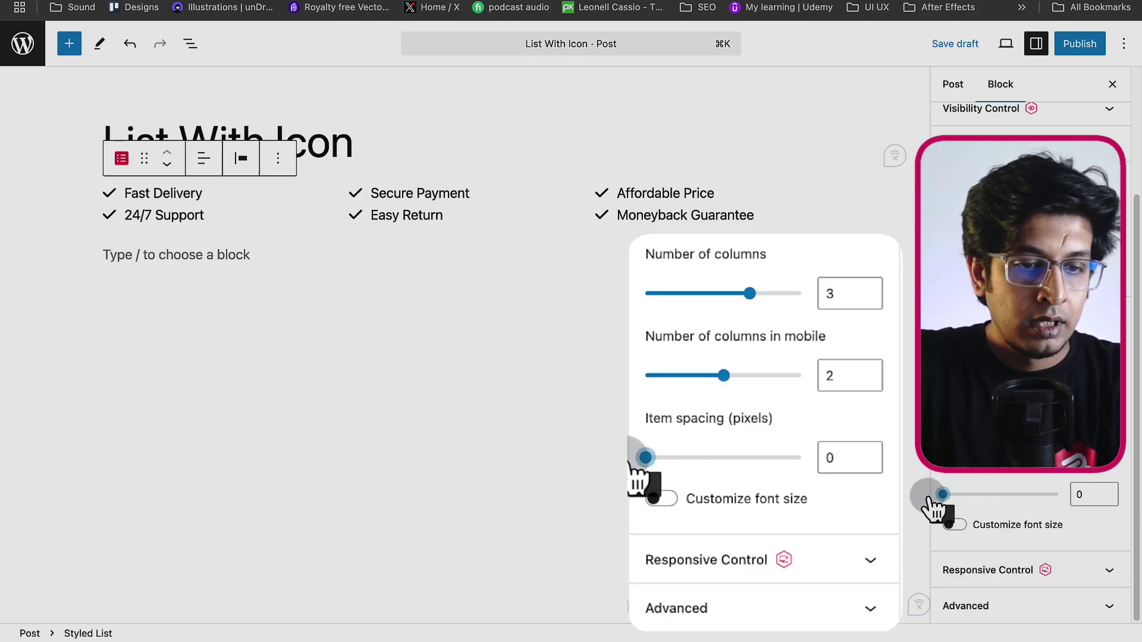
click(958, 524)
scroll(979, 530, down, 2)
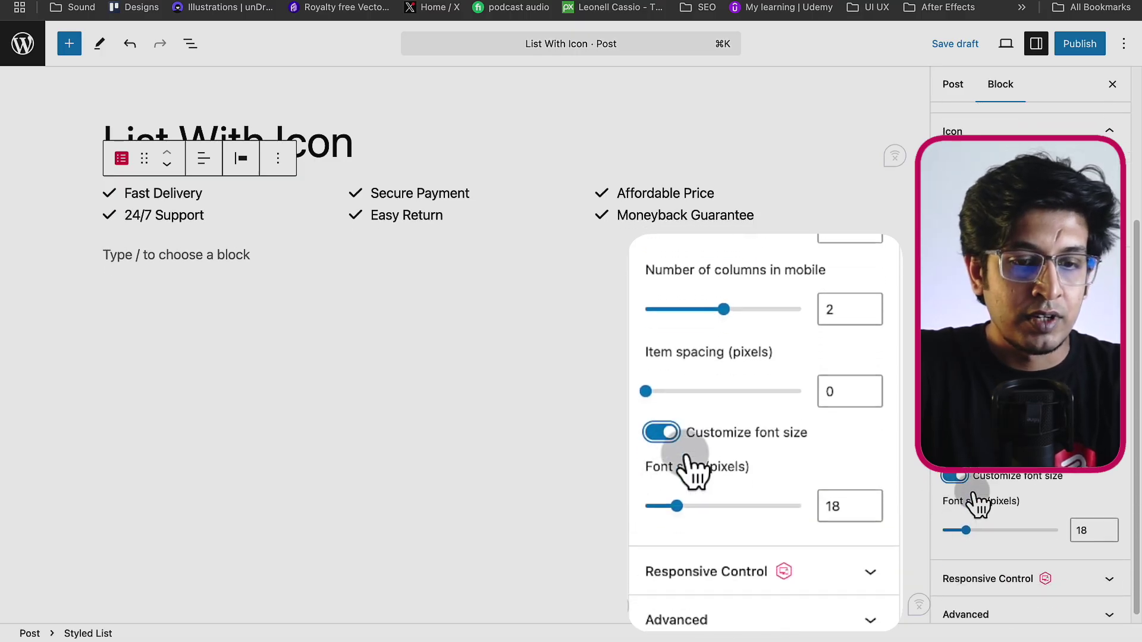
drag(965, 521, 986, 521)
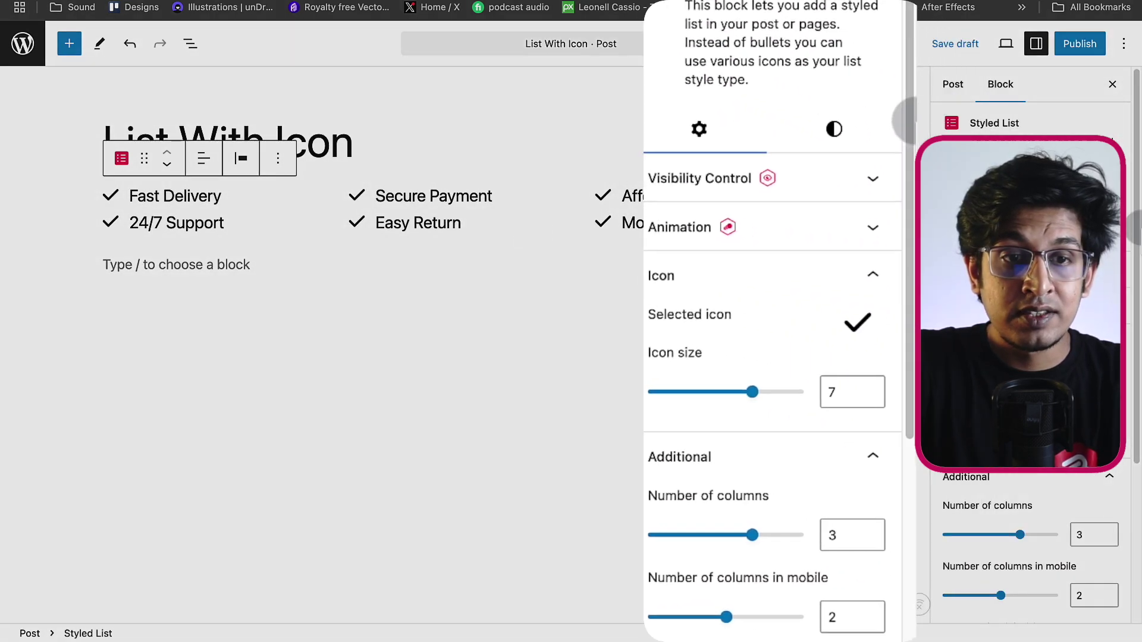
Set the list's icon colour to Pale cyan blue
click(837, 130)
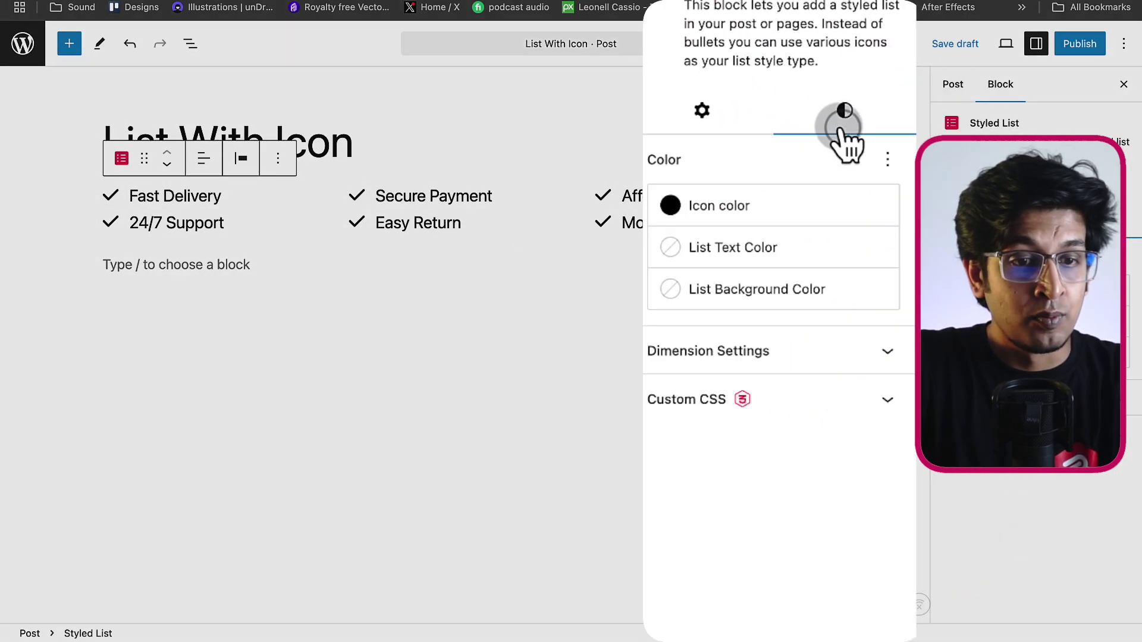
click(671, 206)
click(671, 205)
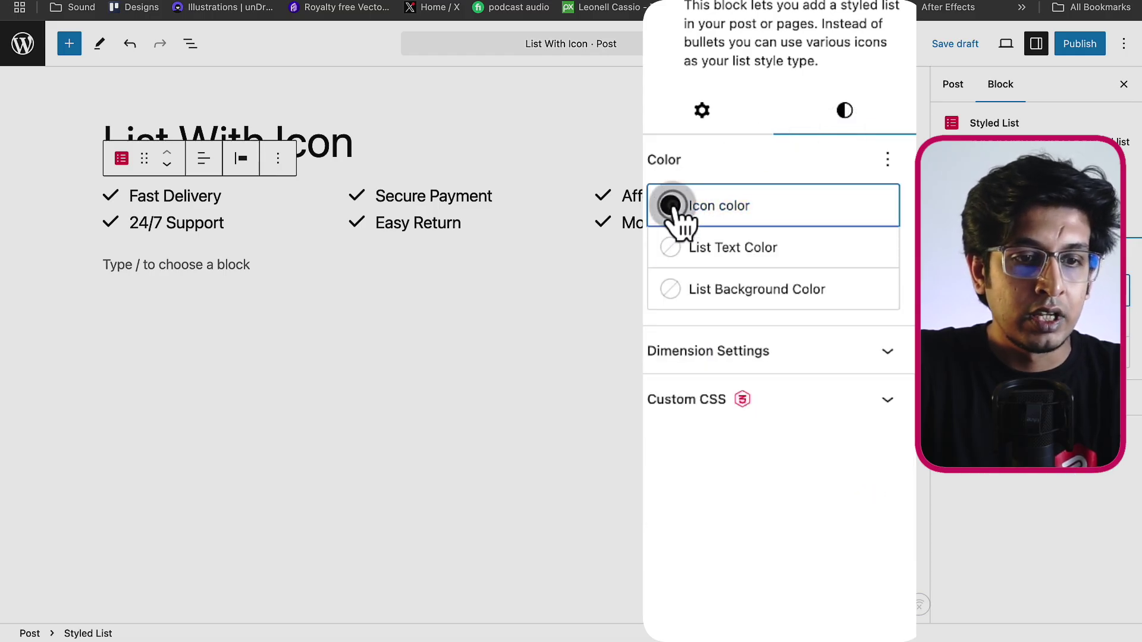
click(673, 210)
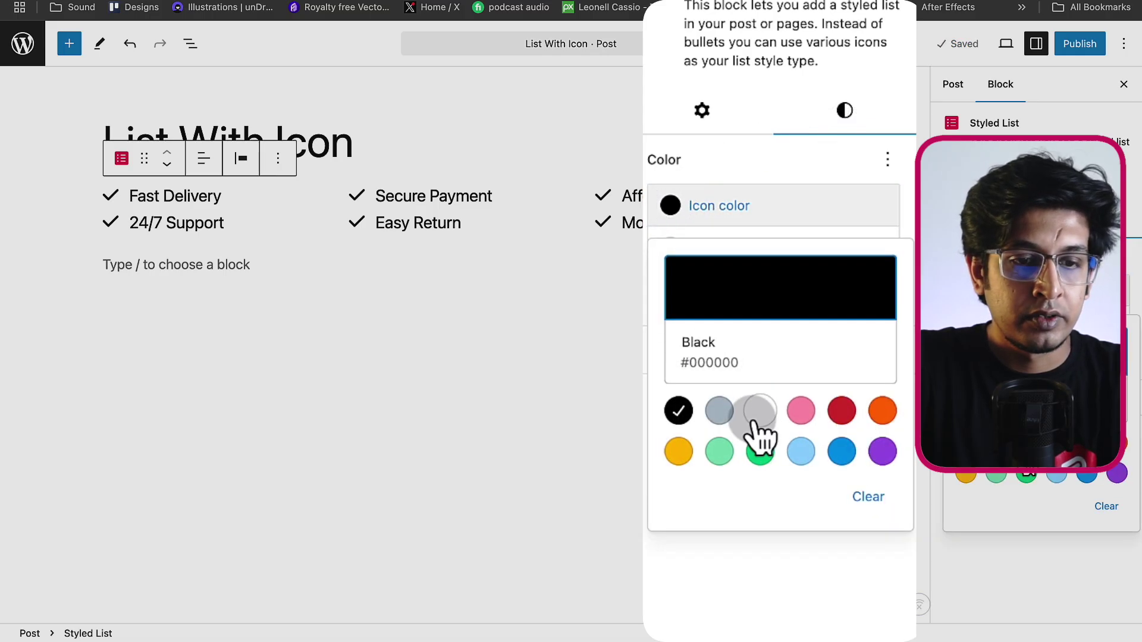
click(800, 451)
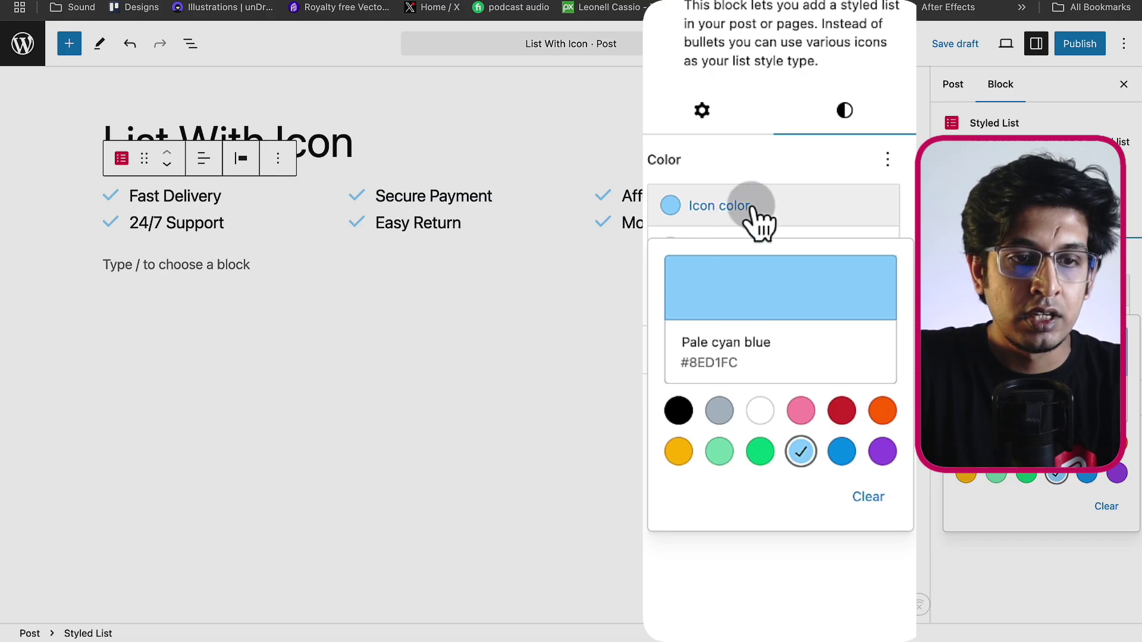
click(795, 205)
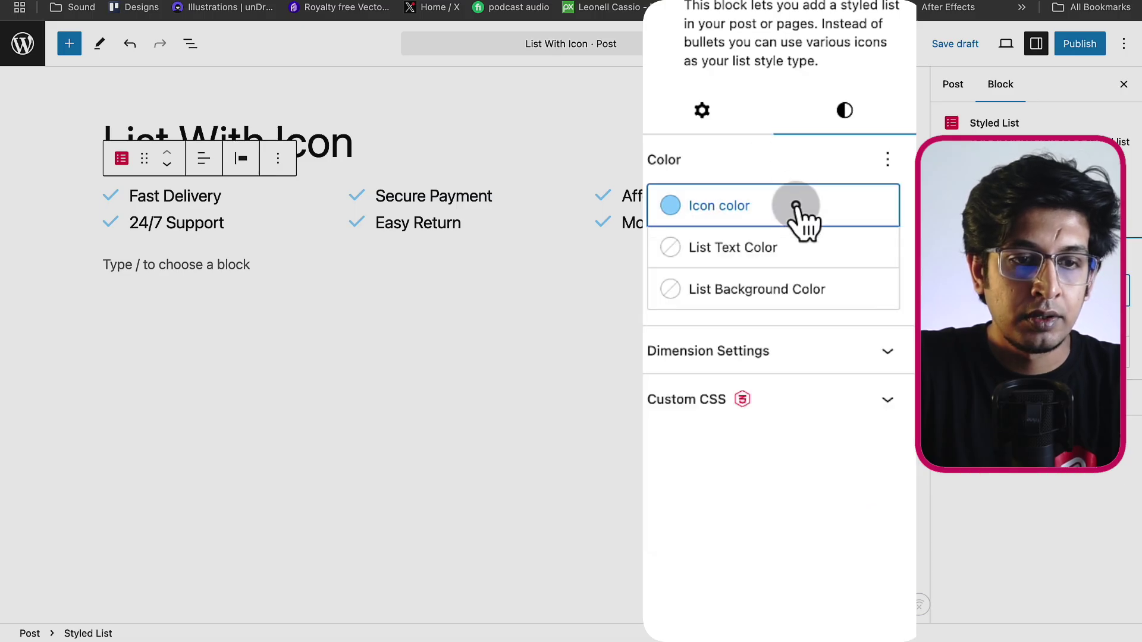
Keep the list text dark navy #013467 and give the list a Cyan bluish gray background
click(673, 250)
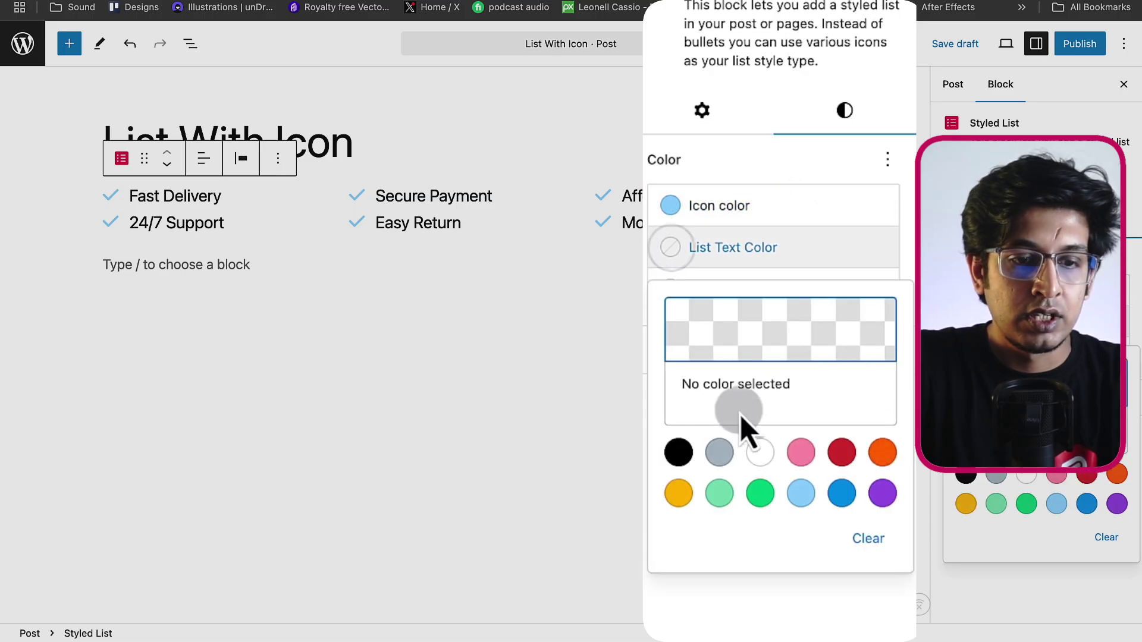
click(718, 457)
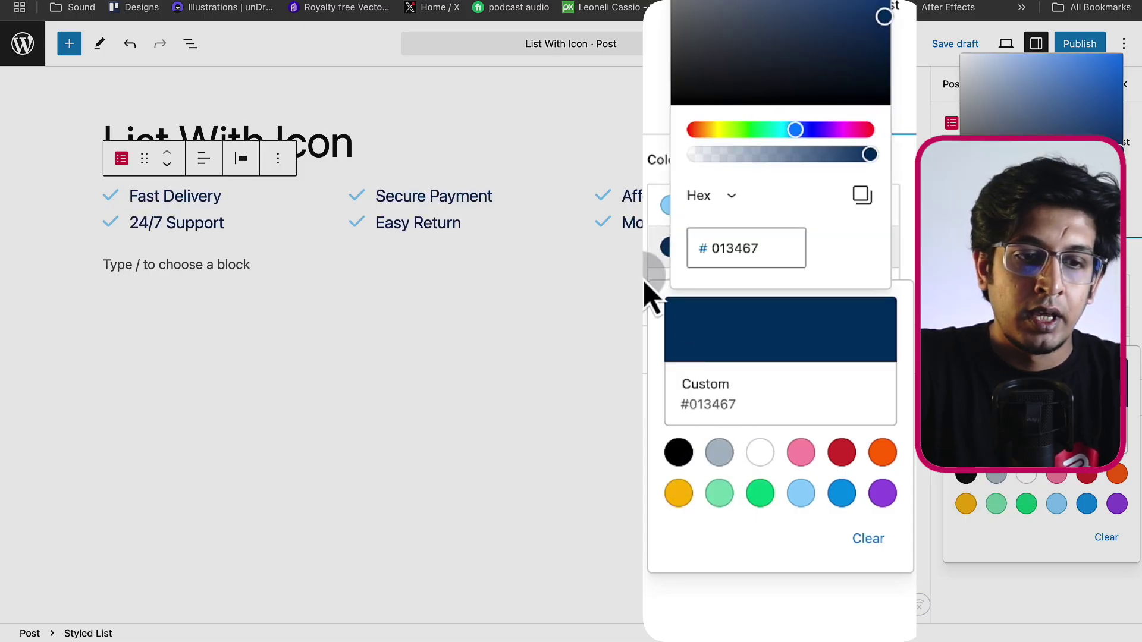
click(650, 296)
click(673, 291)
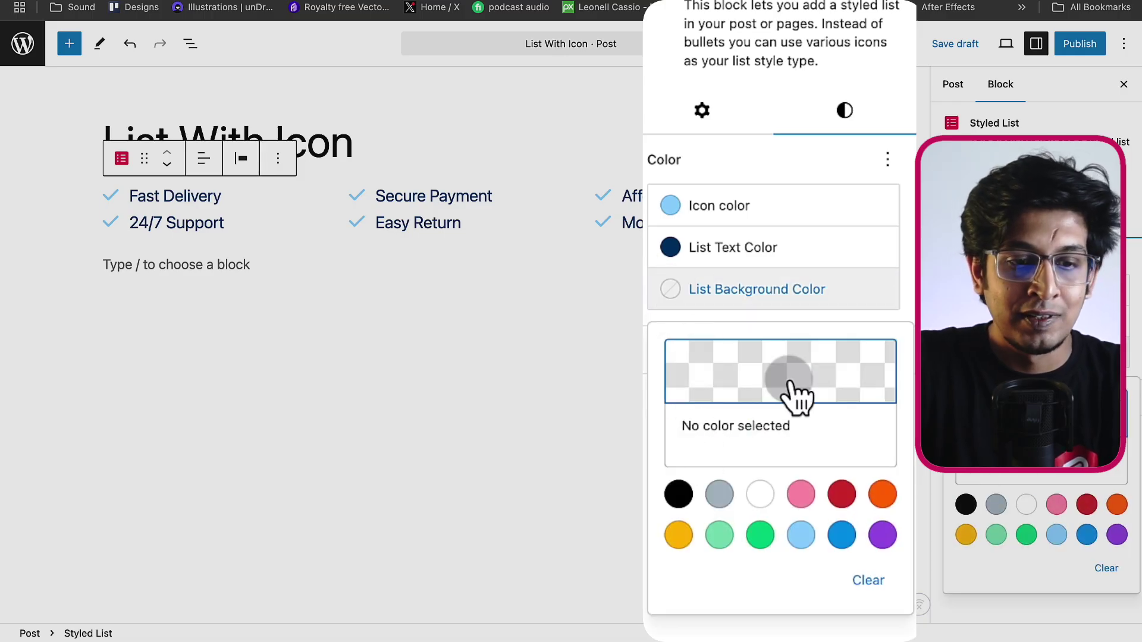
click(719, 494)
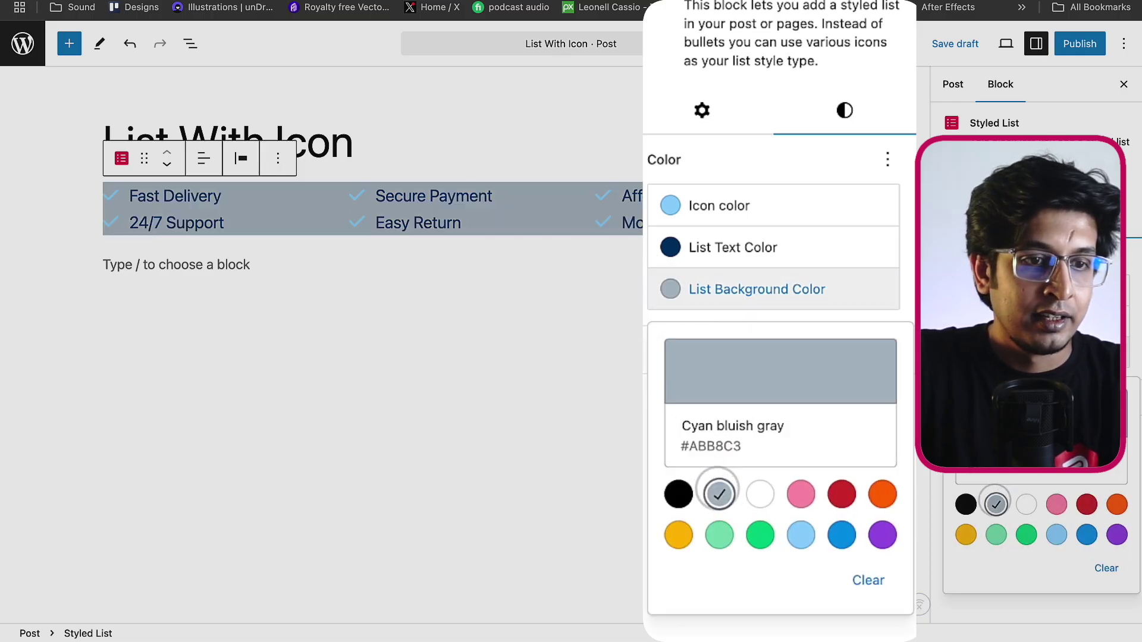
click(761, 92)
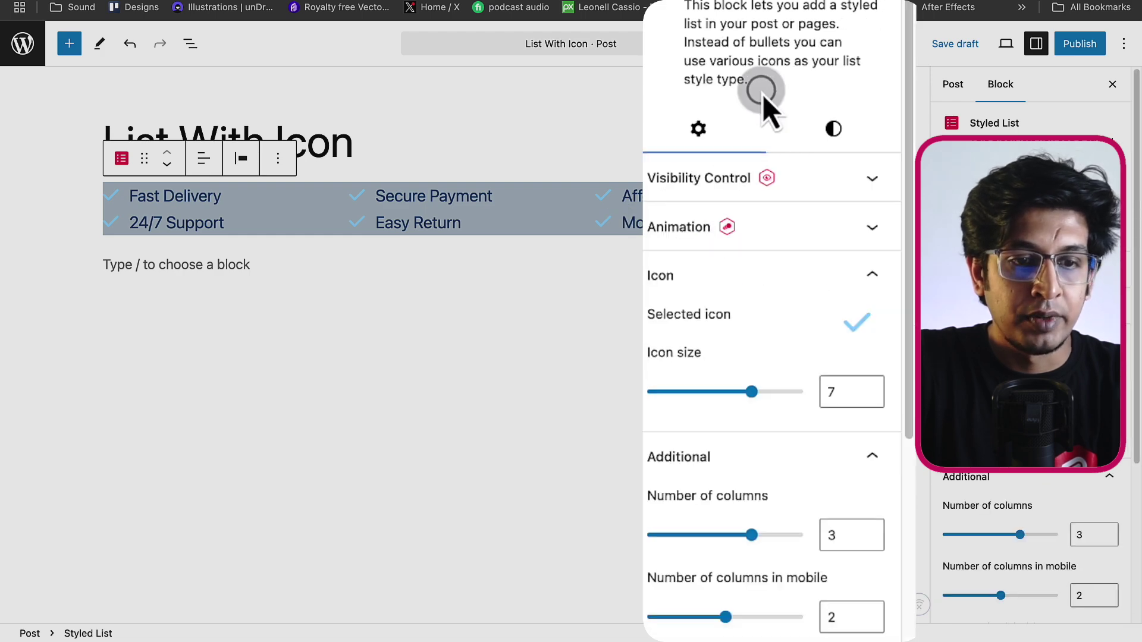
click(814, 352)
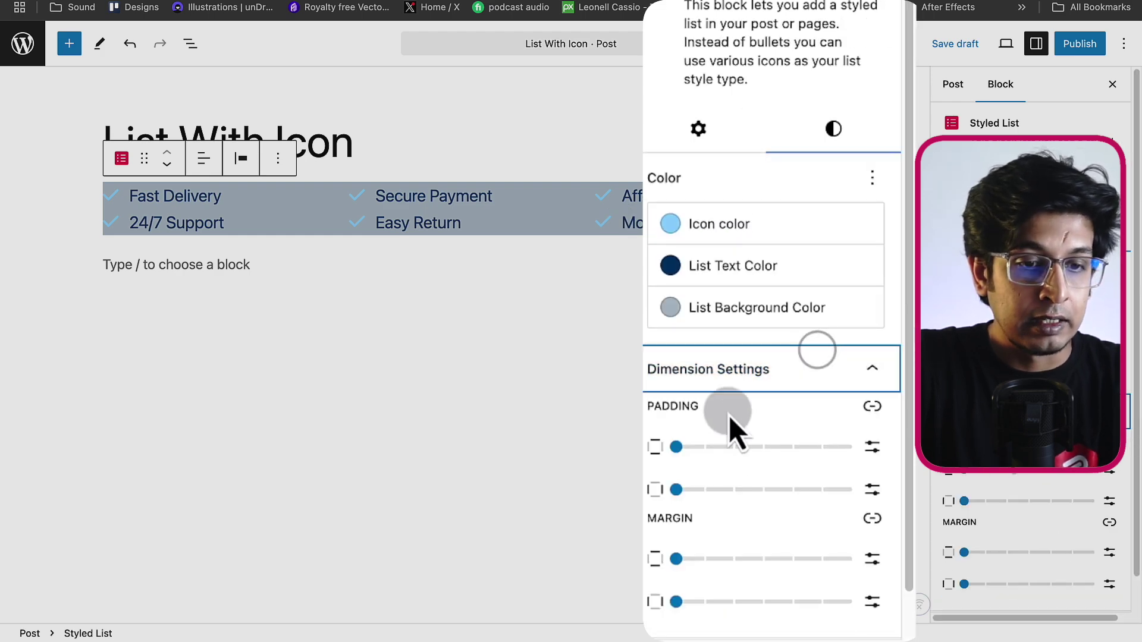
Set both list padding sliders to 2 so the items sit inset from the gray edges
drag(676, 446, 735, 447)
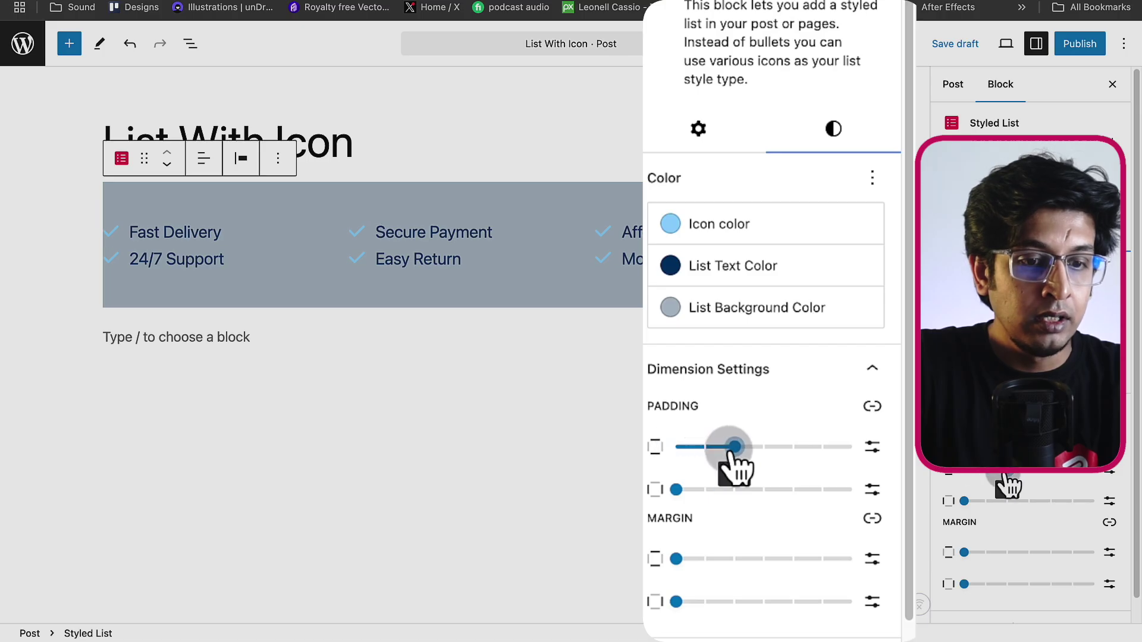
drag(676, 489, 735, 490)
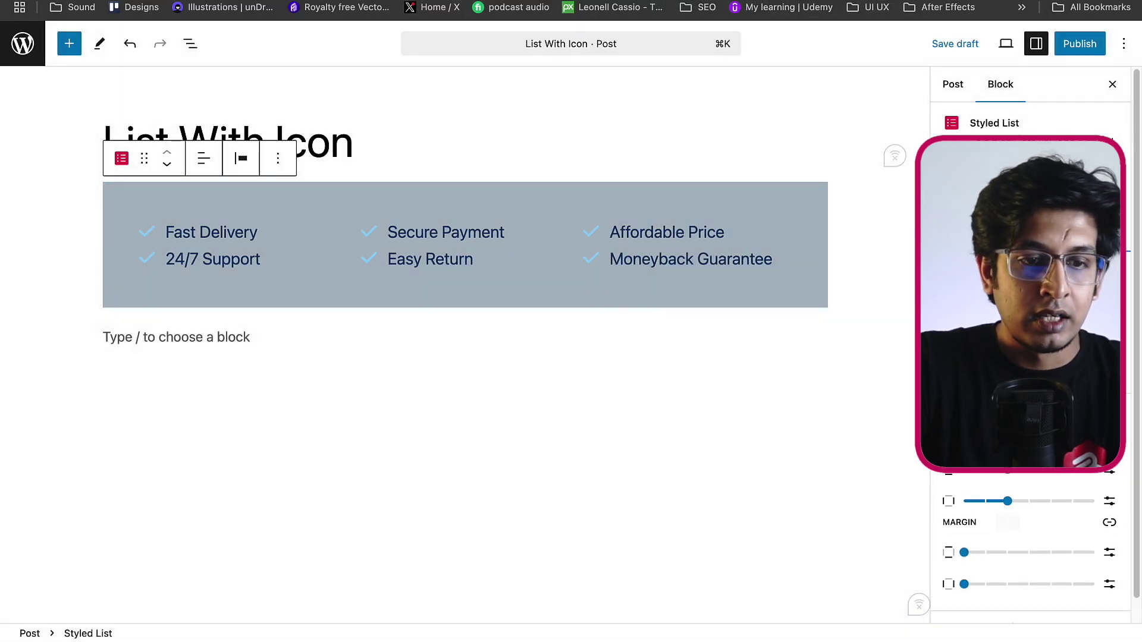
click(987, 302)
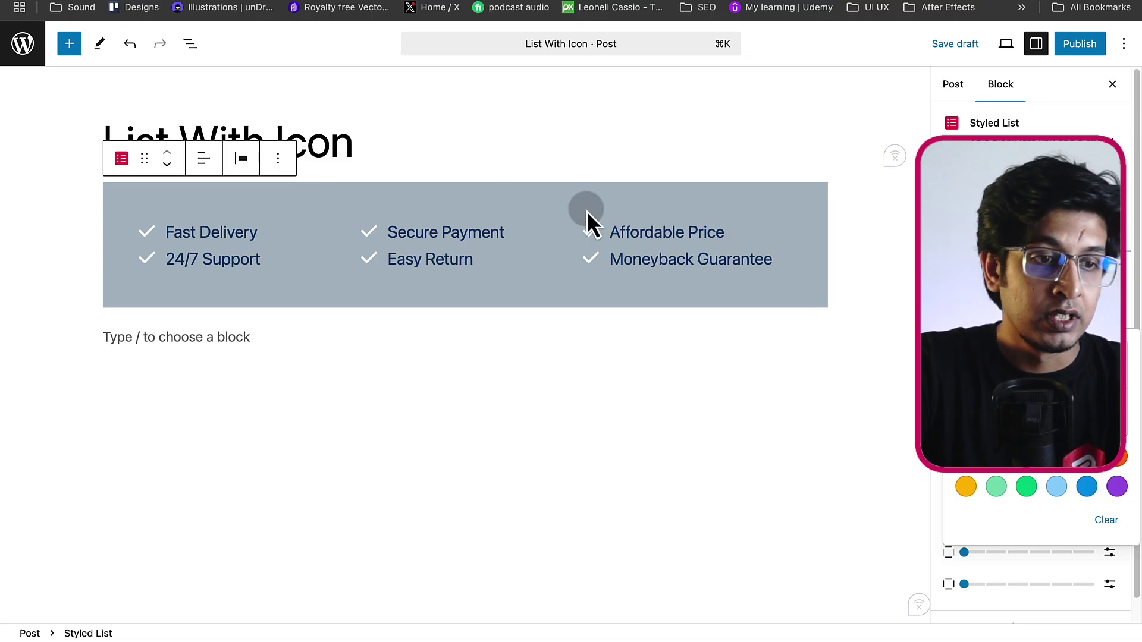
click(320, 376)
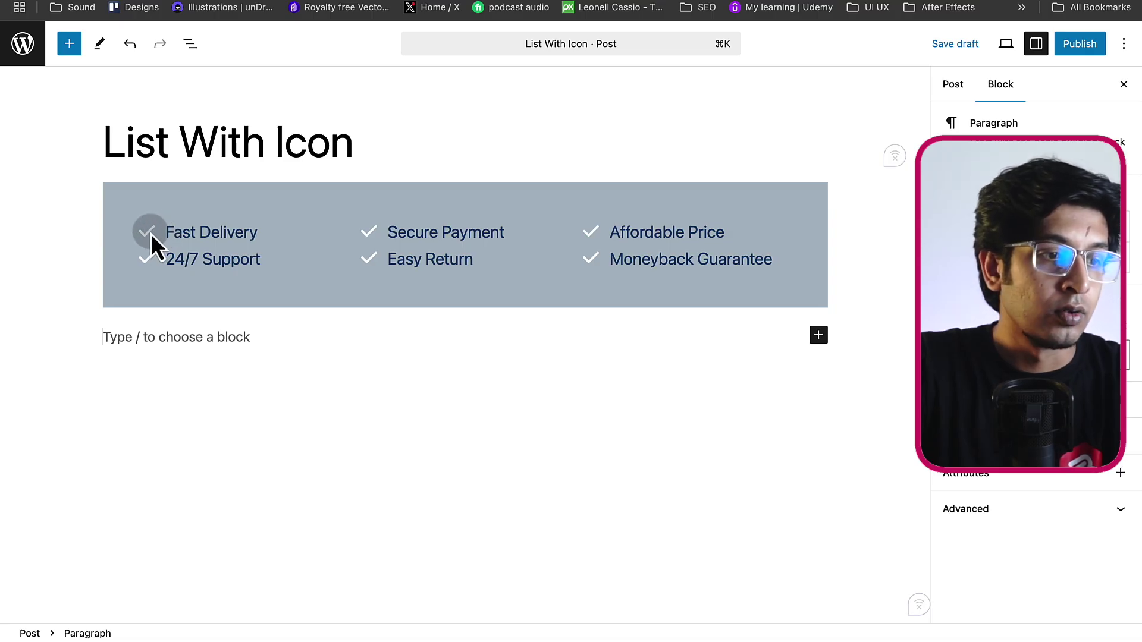
click(164, 232)
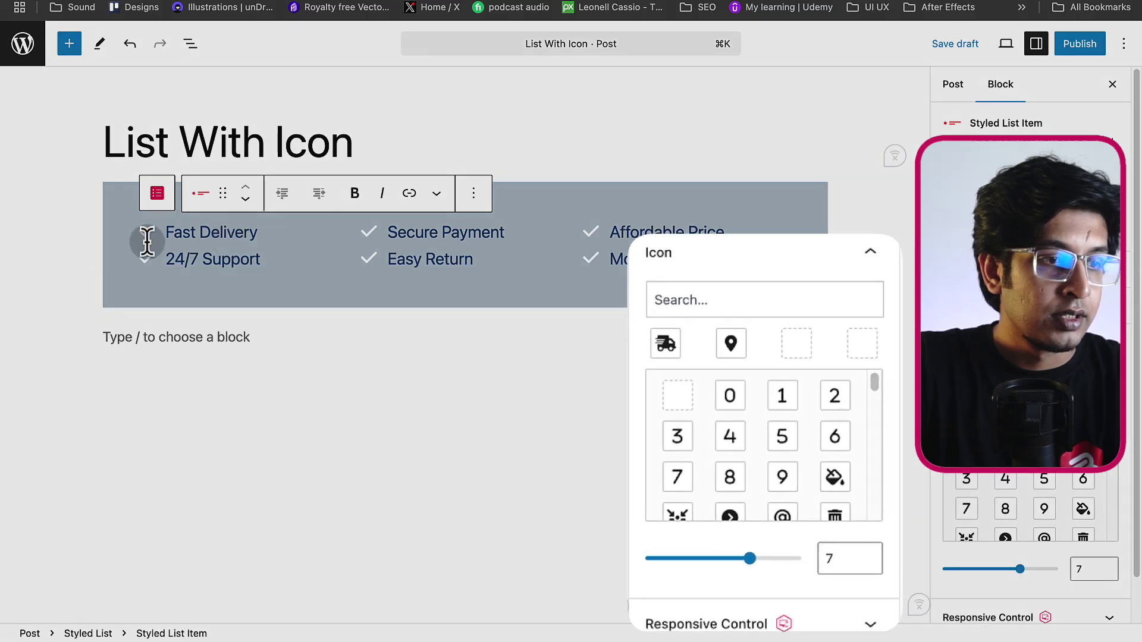
Give Fast Delivery a truck icon (searched 'fast') and 24/7 Support a user-check icon
click(739, 295)
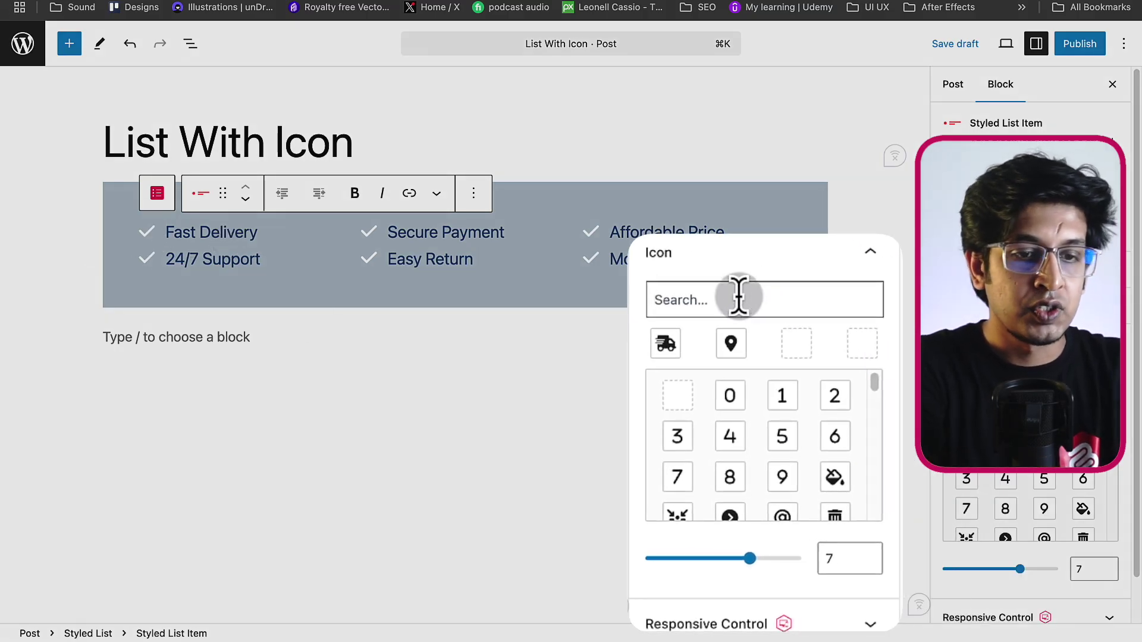
text(fa)
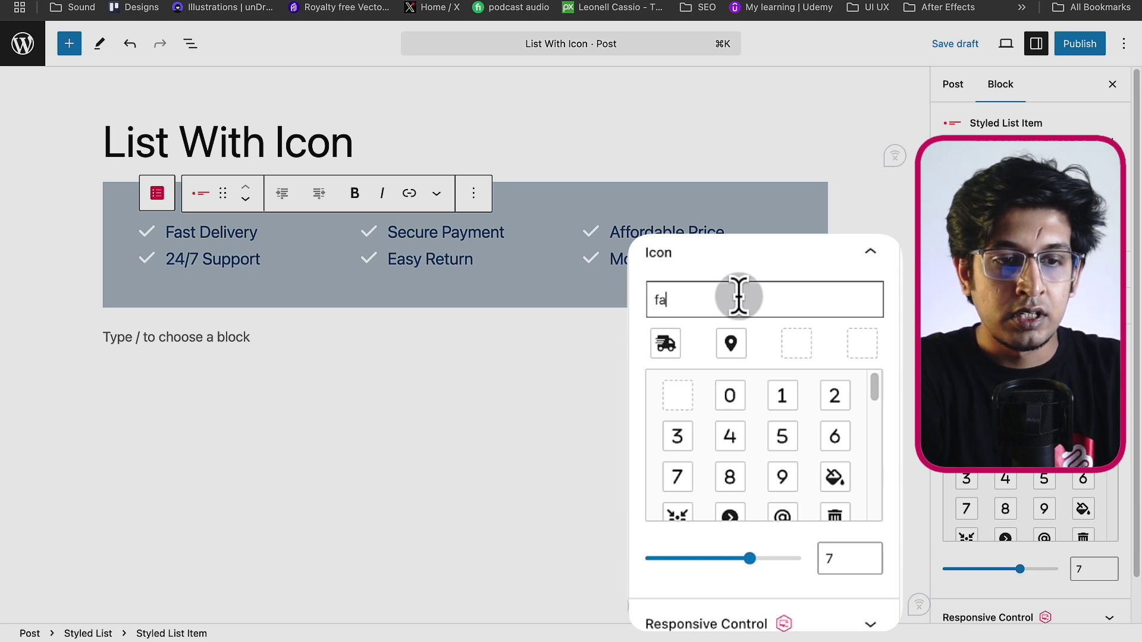
text(st)
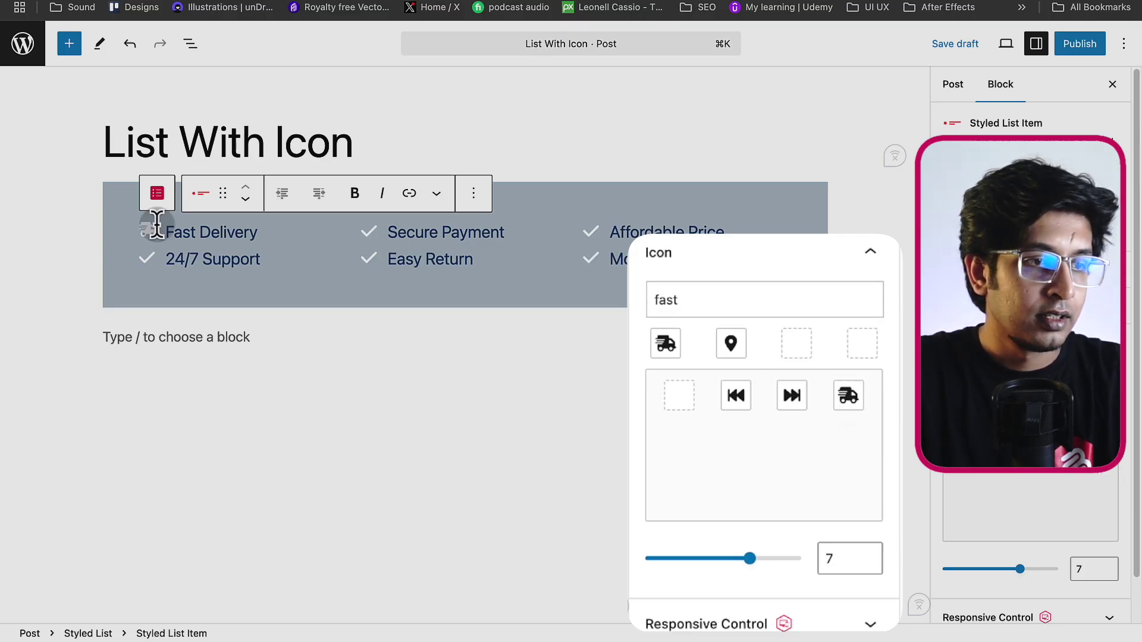
click(153, 259)
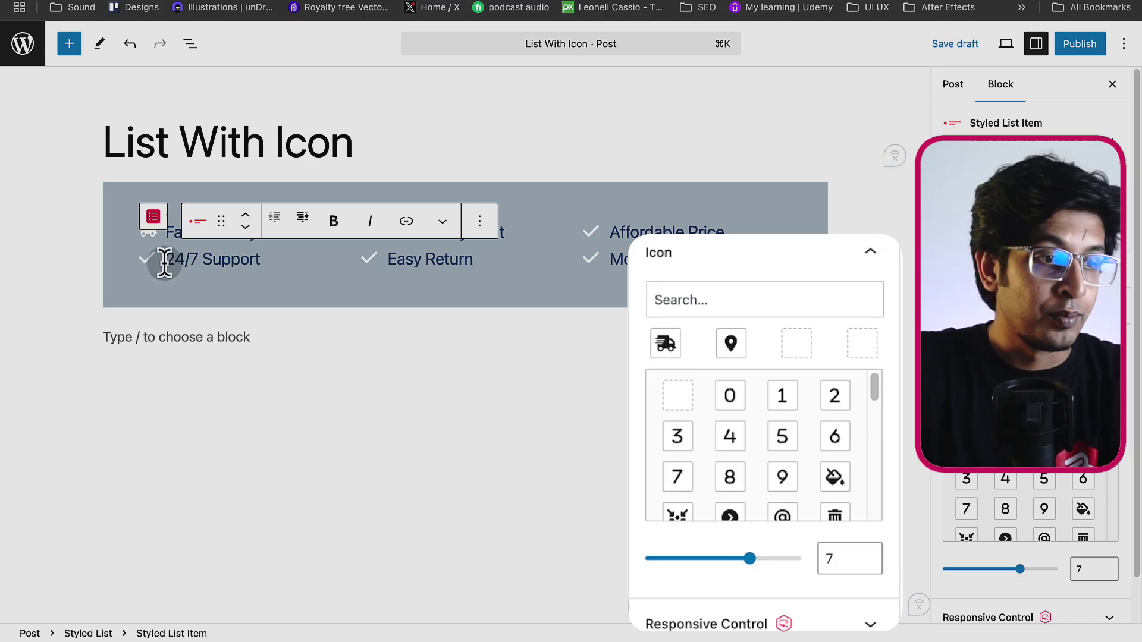
scroll(803, 407, down, 5)
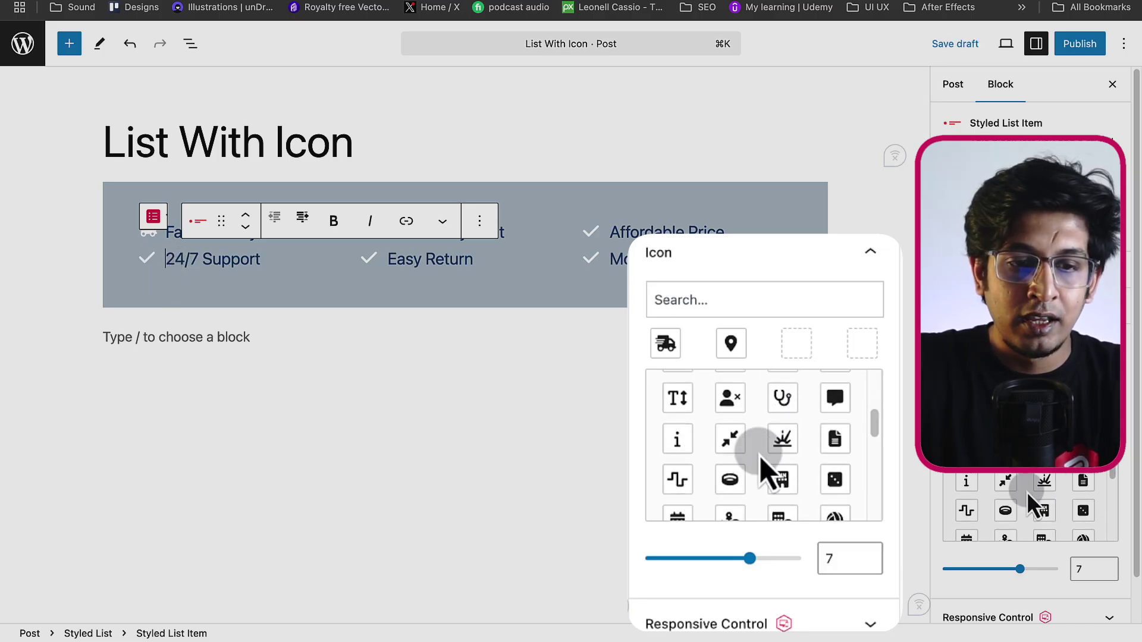
scroll(778, 464, down, 3)
scroll(814, 469, down, 6)
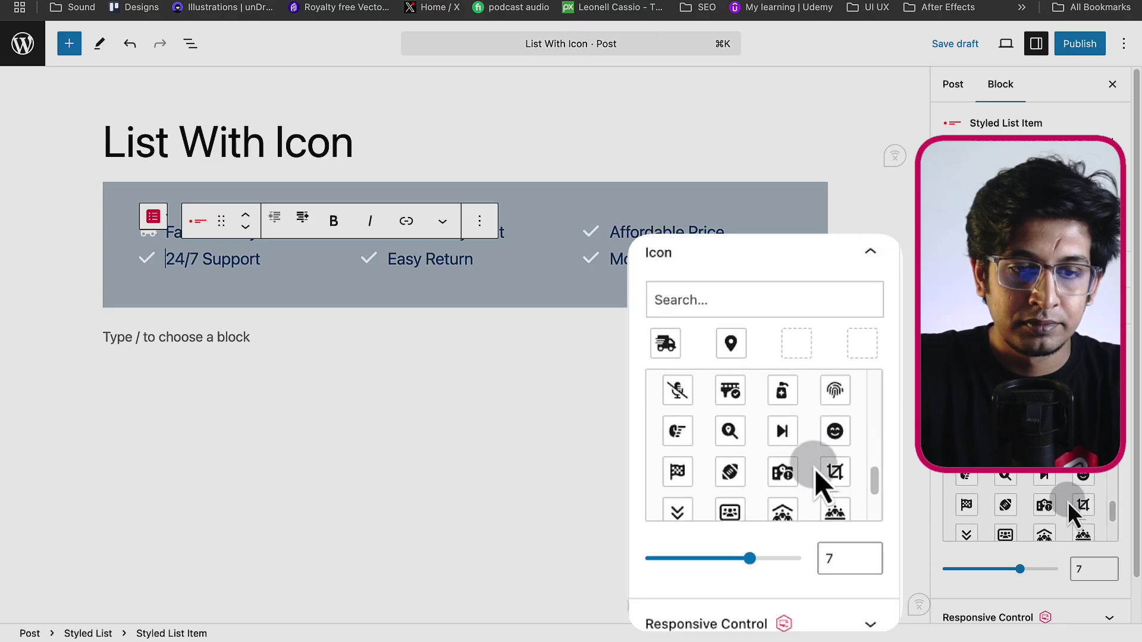
scroll(815, 469, down, 6)
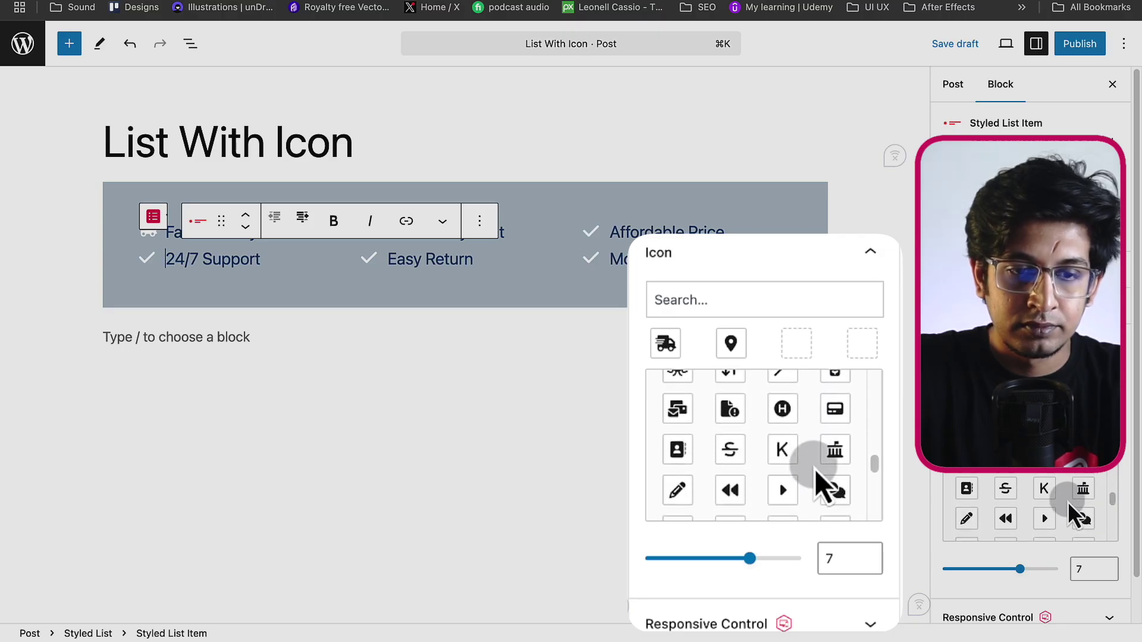
scroll(804, 472, up, 2)
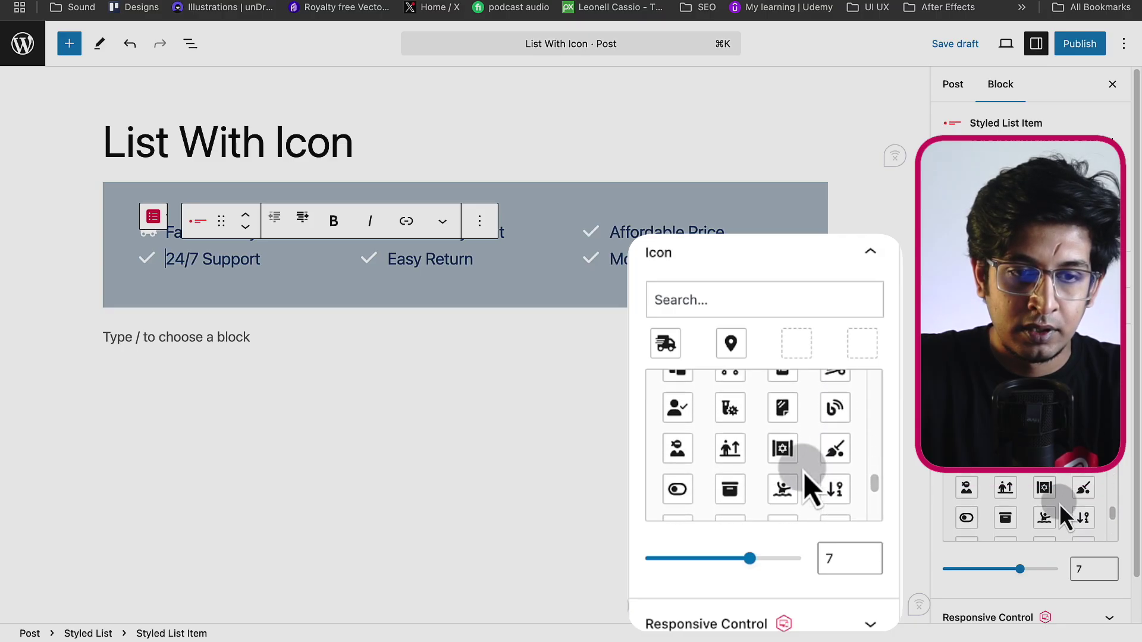
click(677, 410)
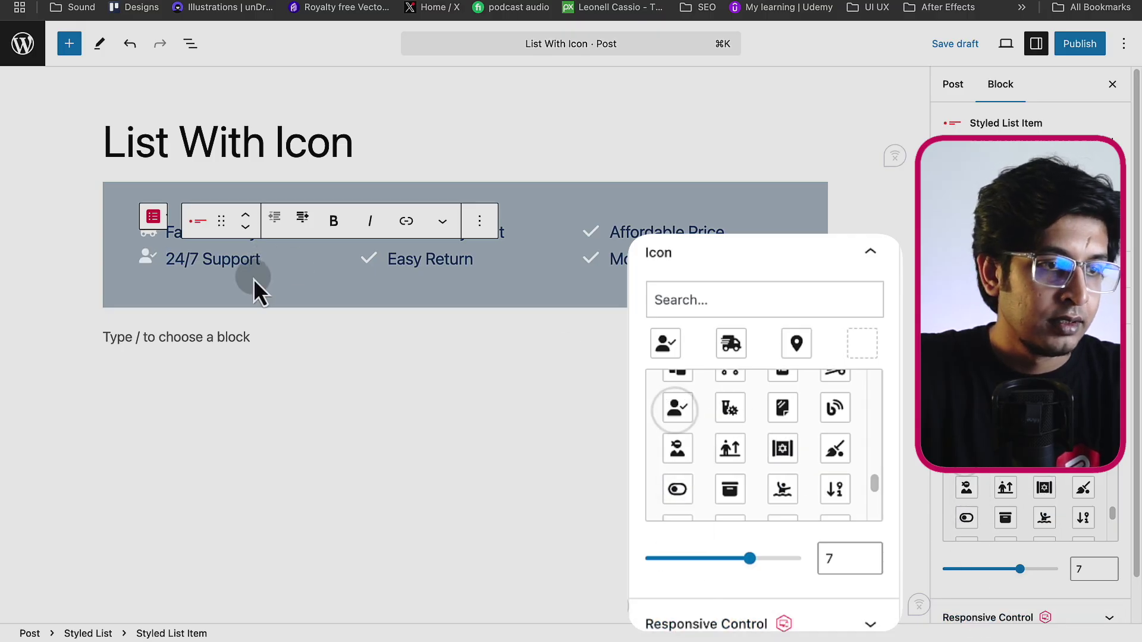
Give Affordable Price a money icon found by searching 'money'
click(344, 260)
click(597, 229)
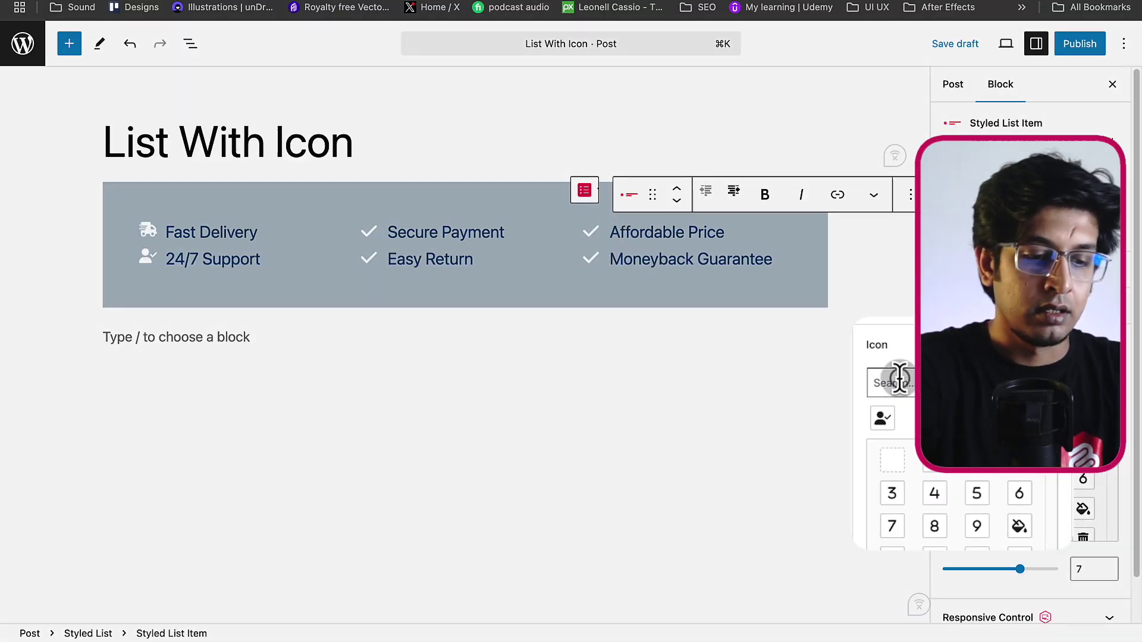
text(mon)
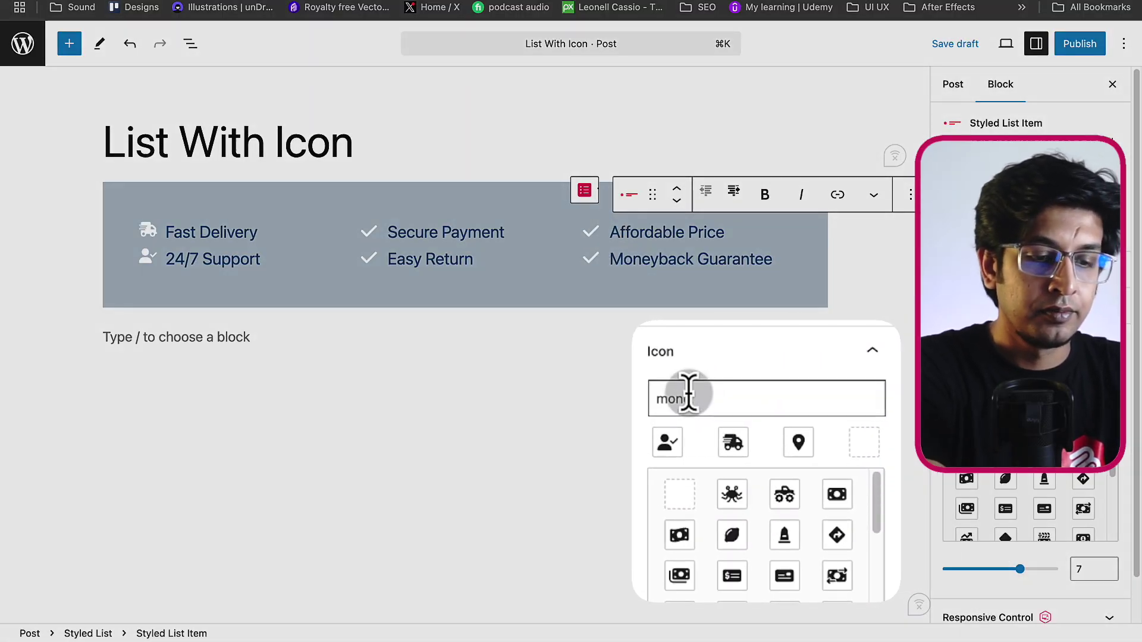
text(ey)
click(682, 537)
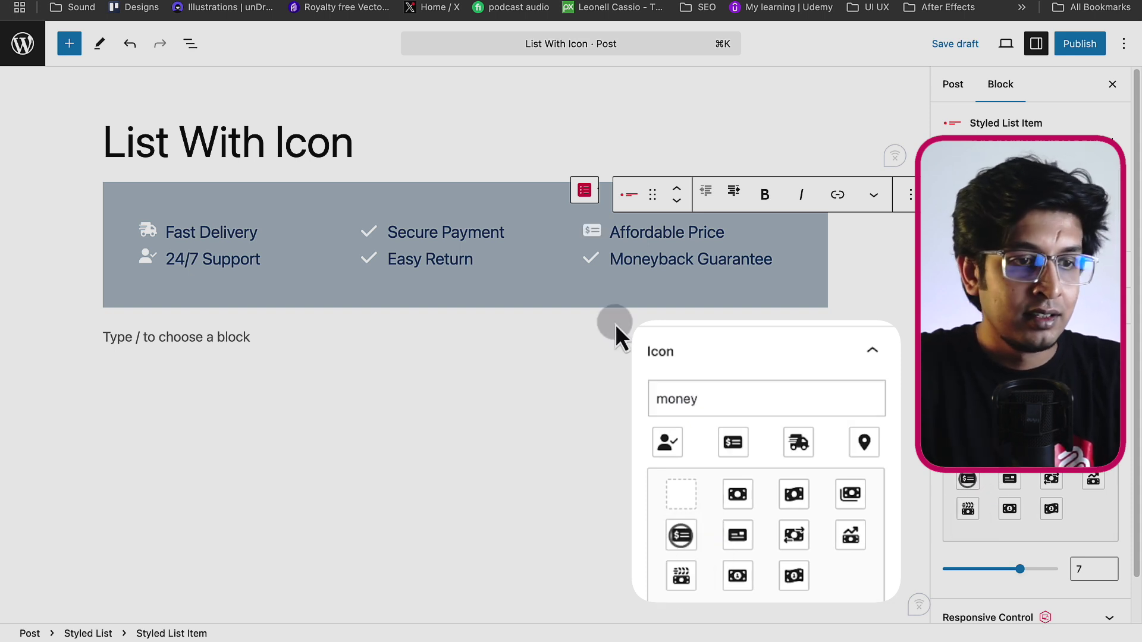
click(494, 308)
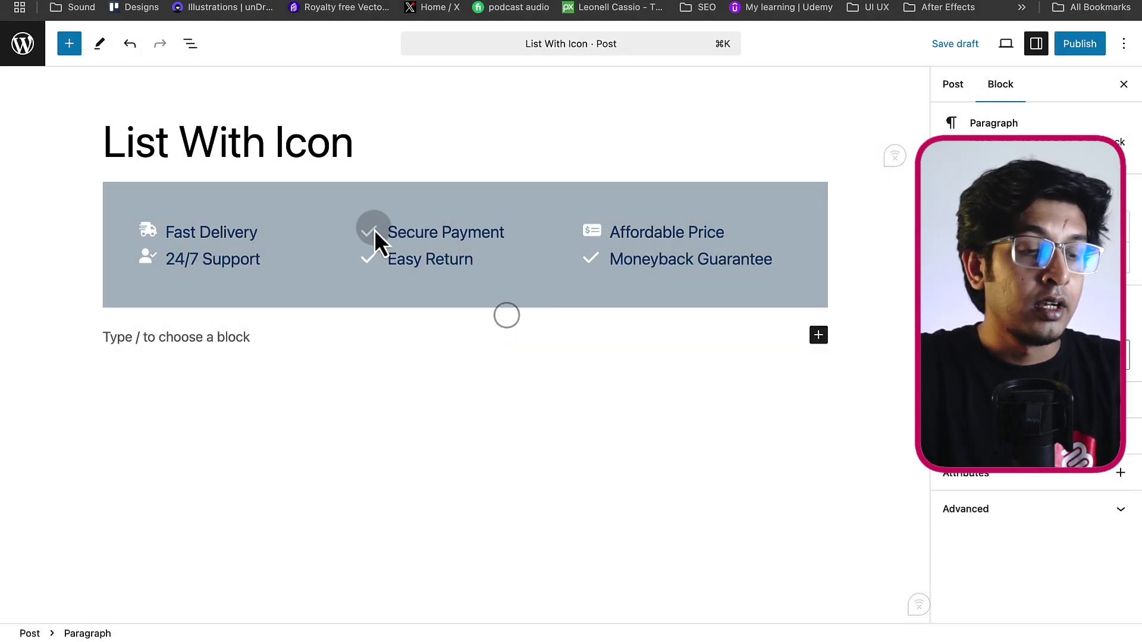